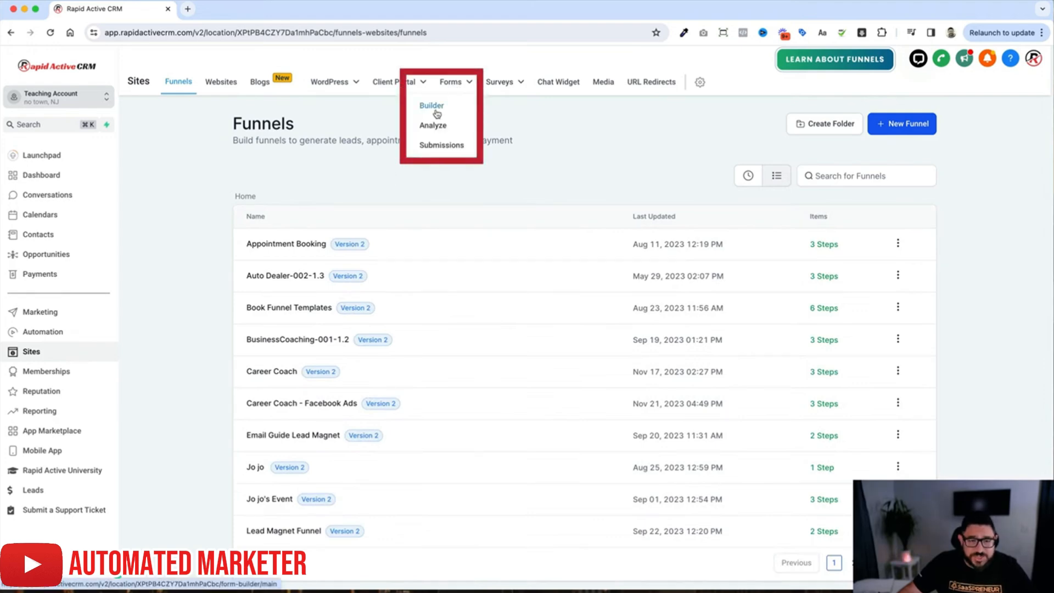
Add a new form from the Creative Brief template in the Forms builder
click(438, 113)
click(905, 123)
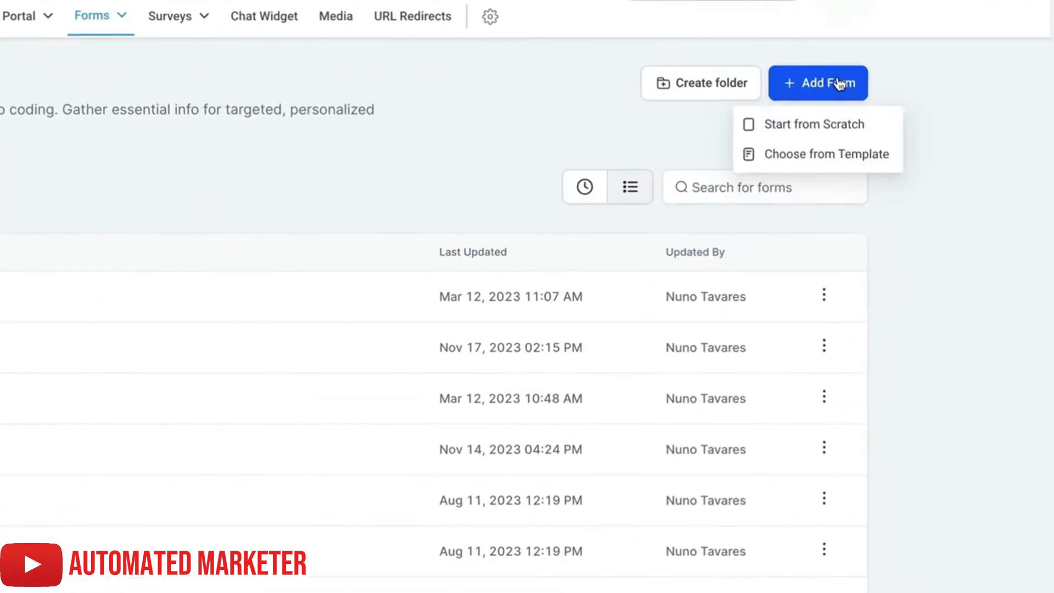
click(835, 157)
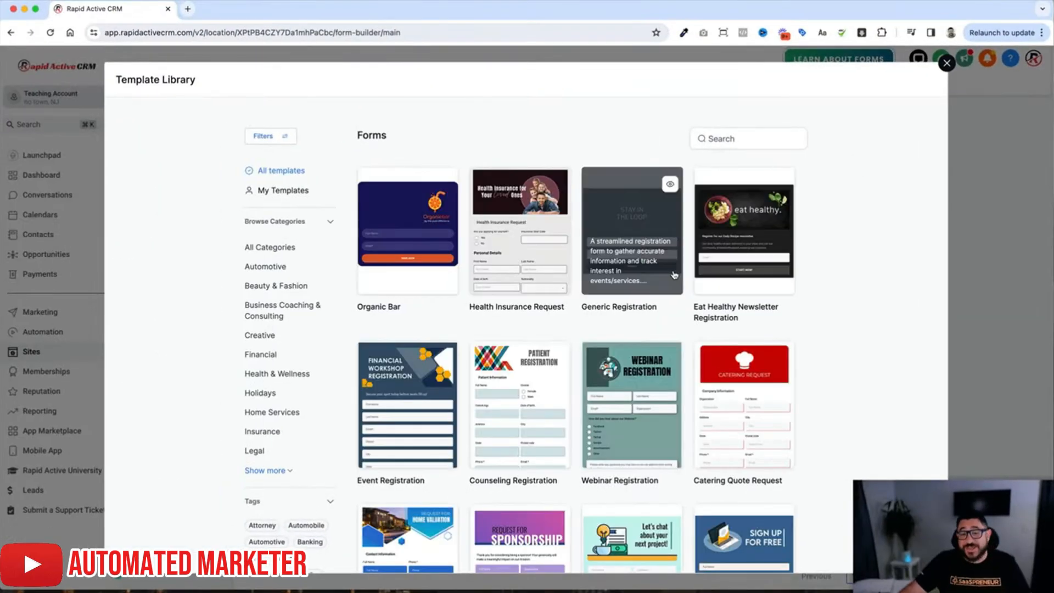
scroll(603, 271, down, 4)
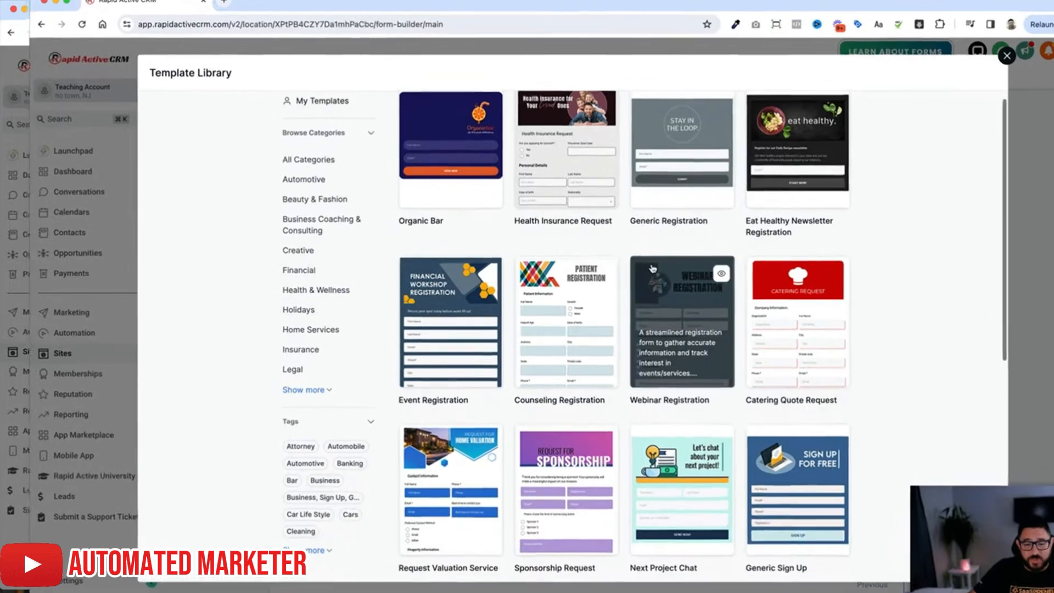
scroll(665, 266, down, 5)
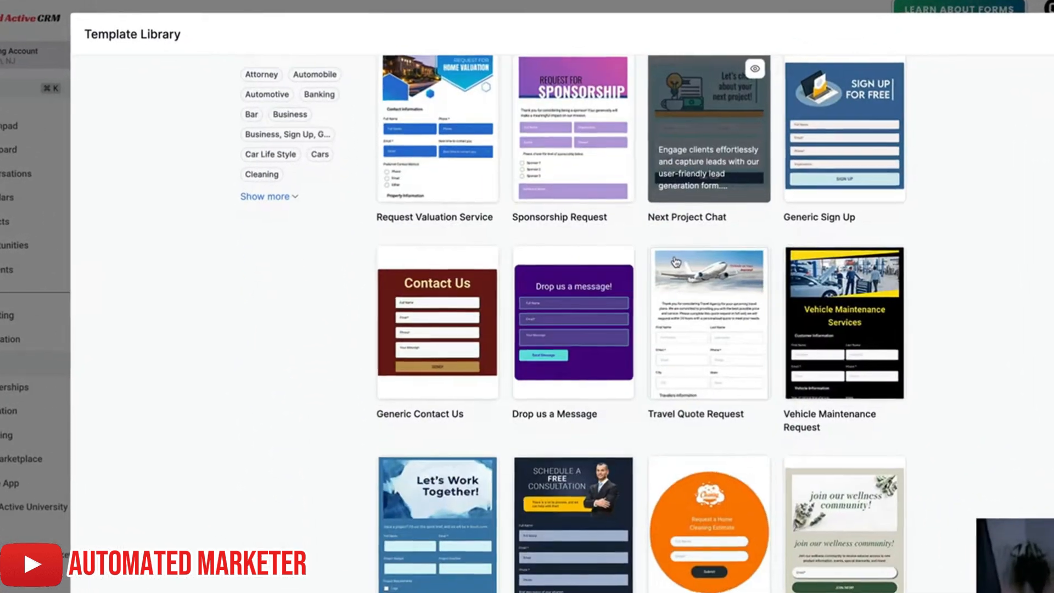
scroll(687, 259, down, 2)
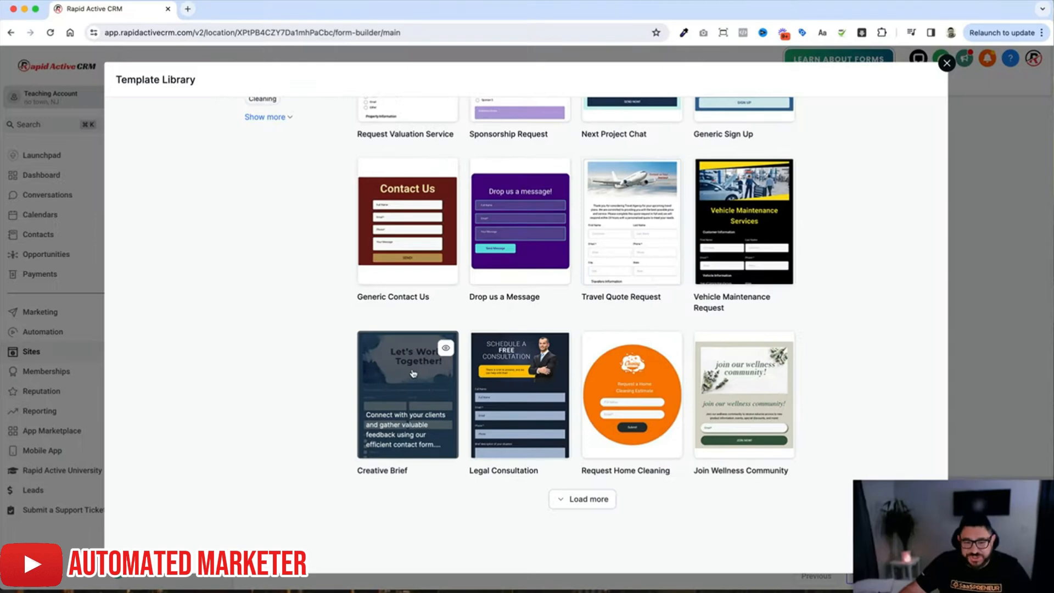
click(413, 374)
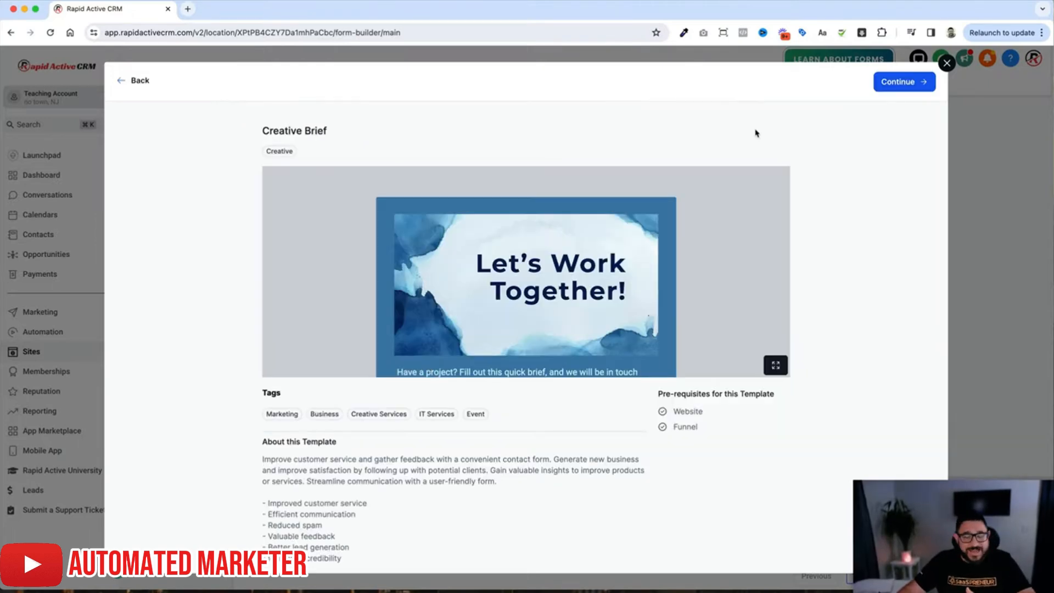
click(912, 82)
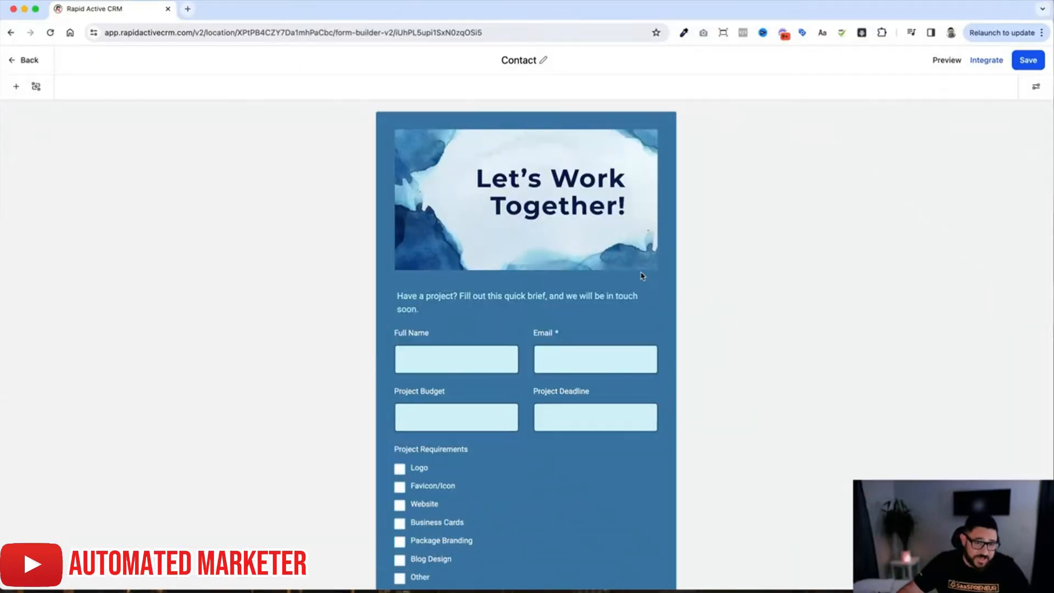
Delete the Let's Work Together header image from the form
click(592, 229)
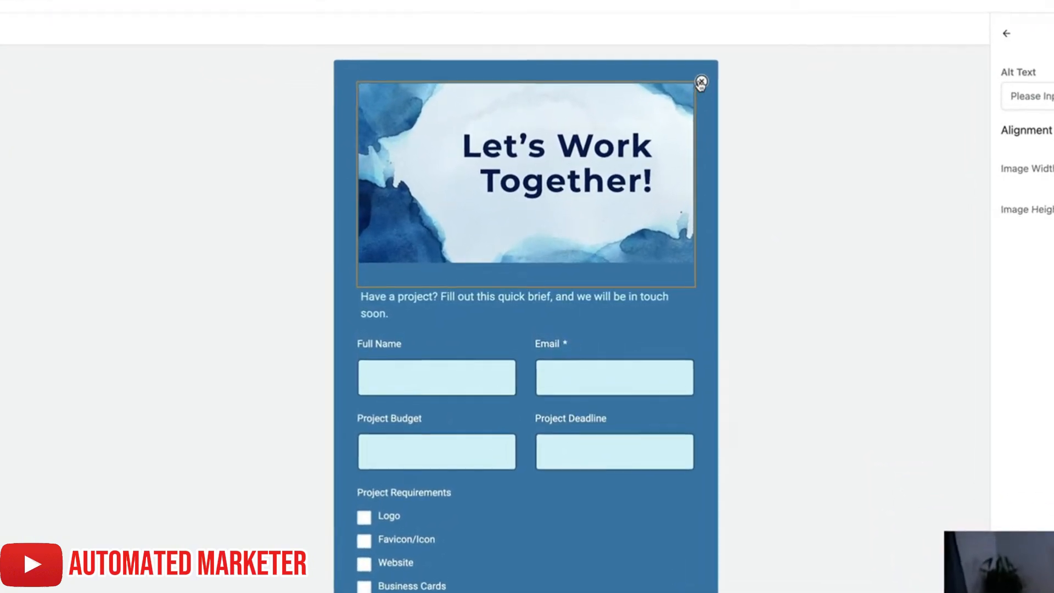
click(702, 83)
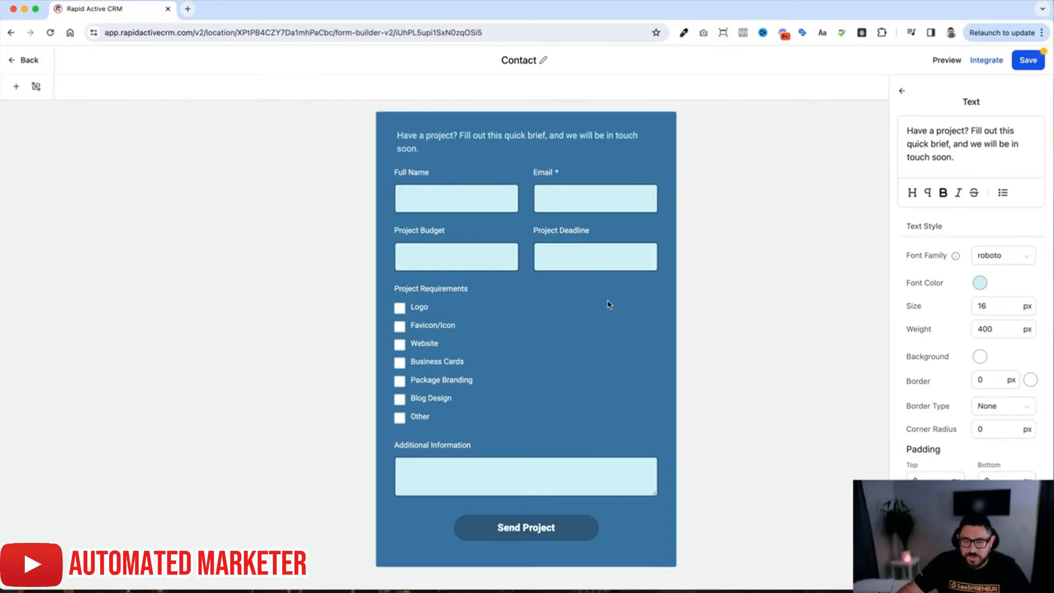
click(819, 172)
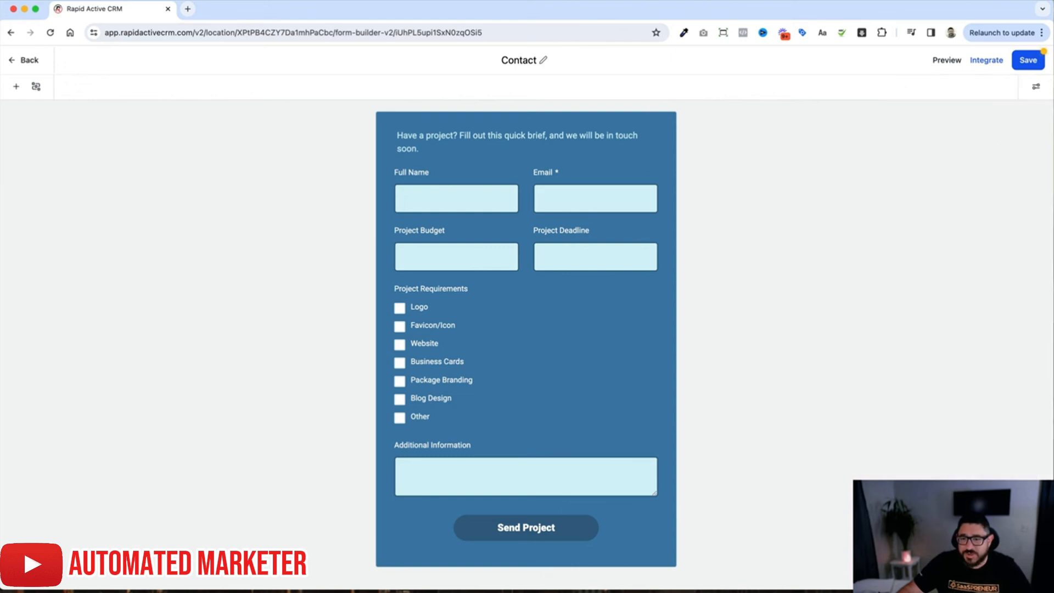
Leave the form's Inline Form style option off so fields stack in one column
click(1037, 86)
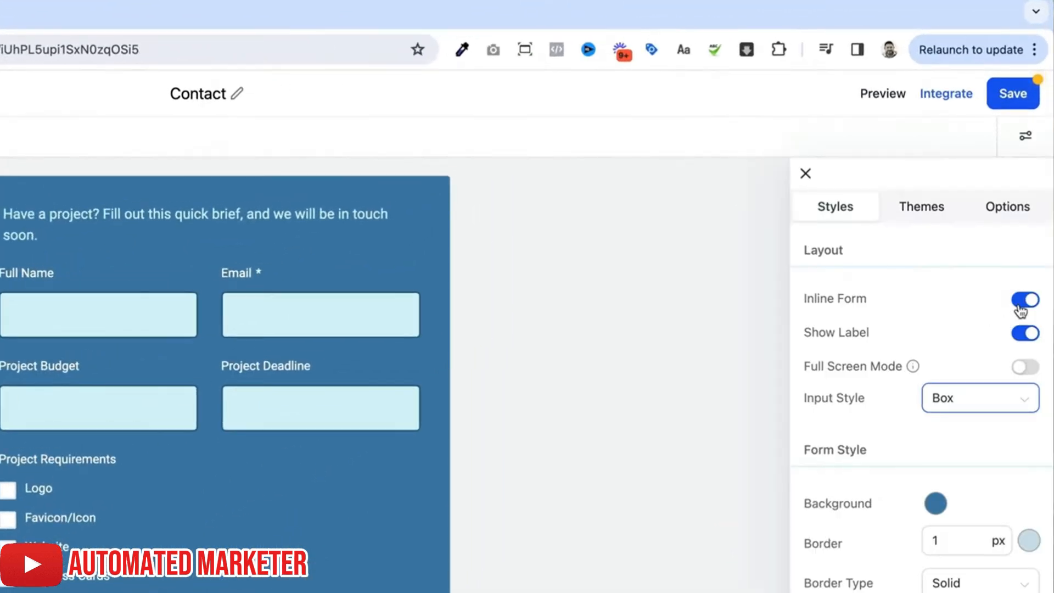
click(1023, 301)
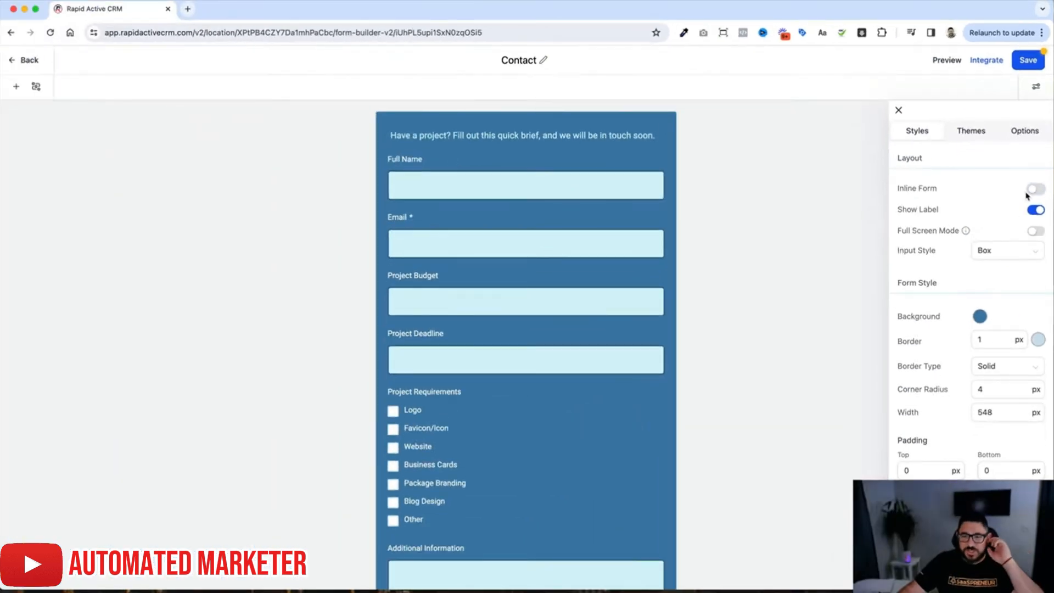
click(1039, 192)
click(1039, 192)
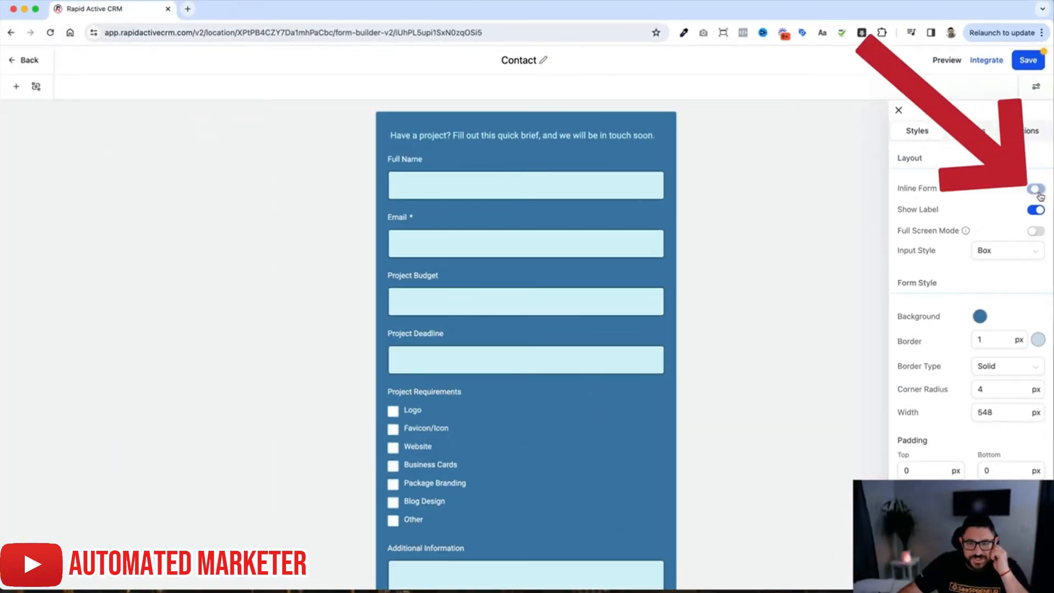
click(1038, 192)
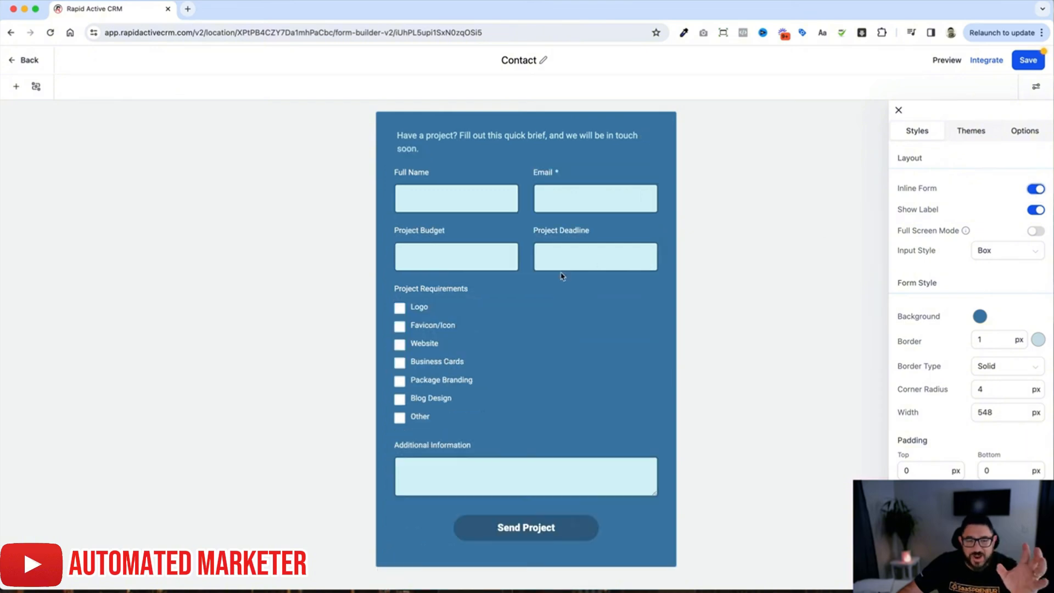
click(1036, 192)
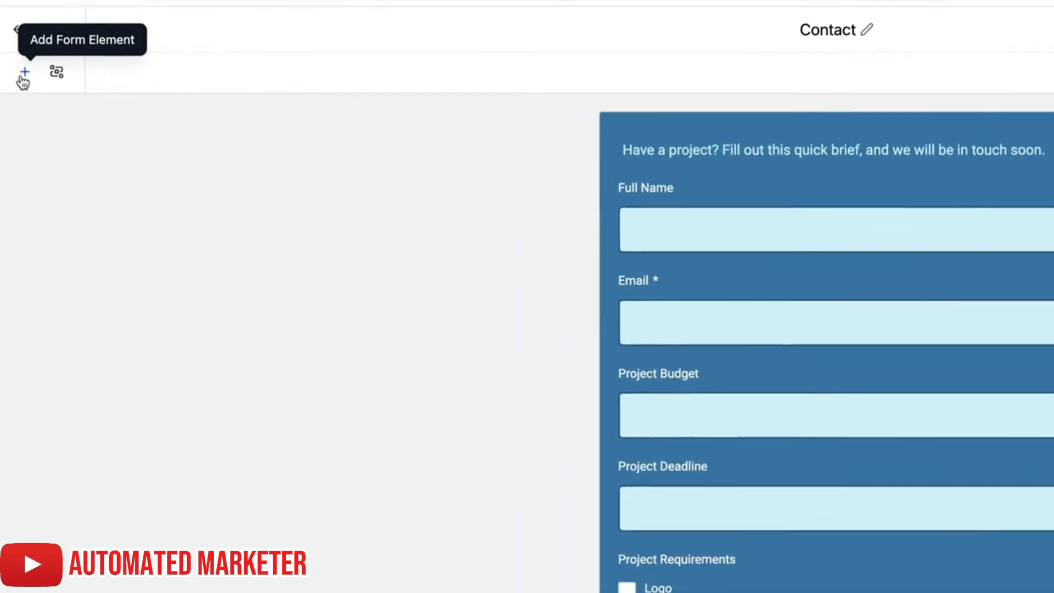
Add a Contact Info Phone field below Email and move the T&C block above Send Project
click(15, 89)
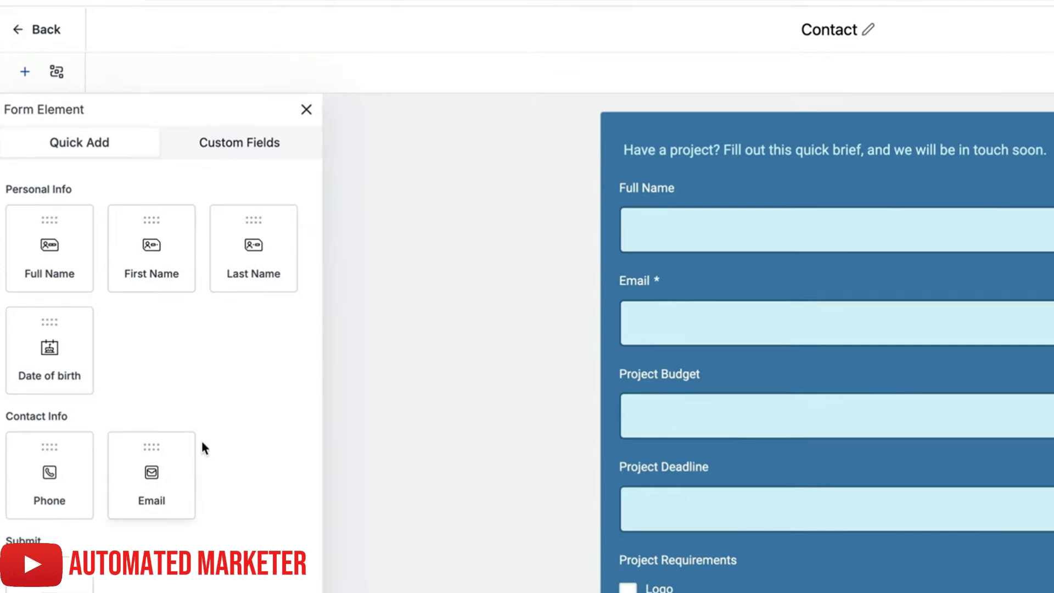
scroll(201, 442, down, 5)
scroll(201, 443, down, 2)
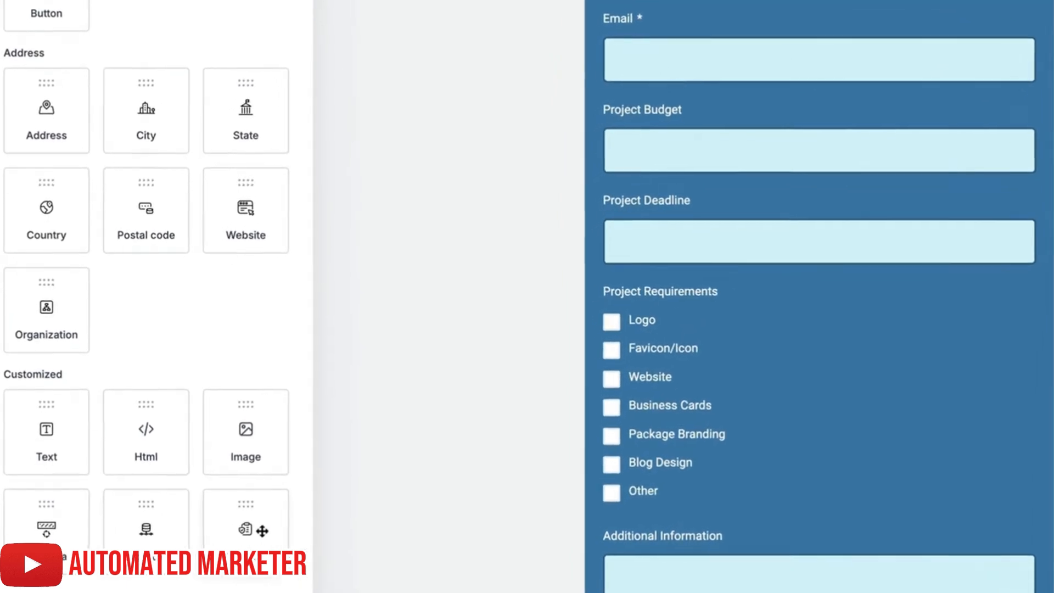
scroll(791, 445, down, 1)
scroll(515, 488, down, 3)
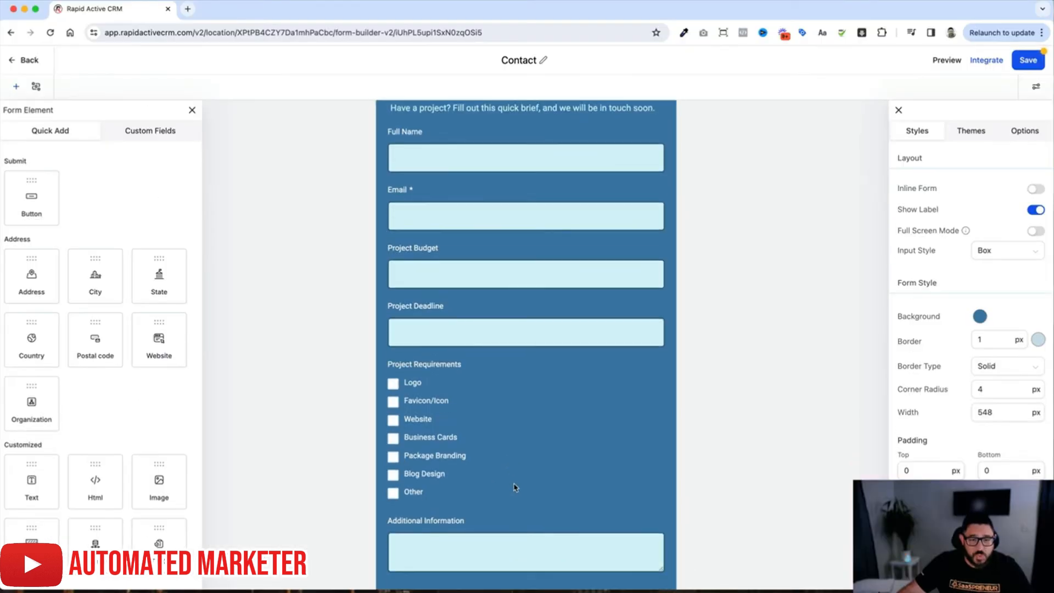
scroll(515, 488, up, 4)
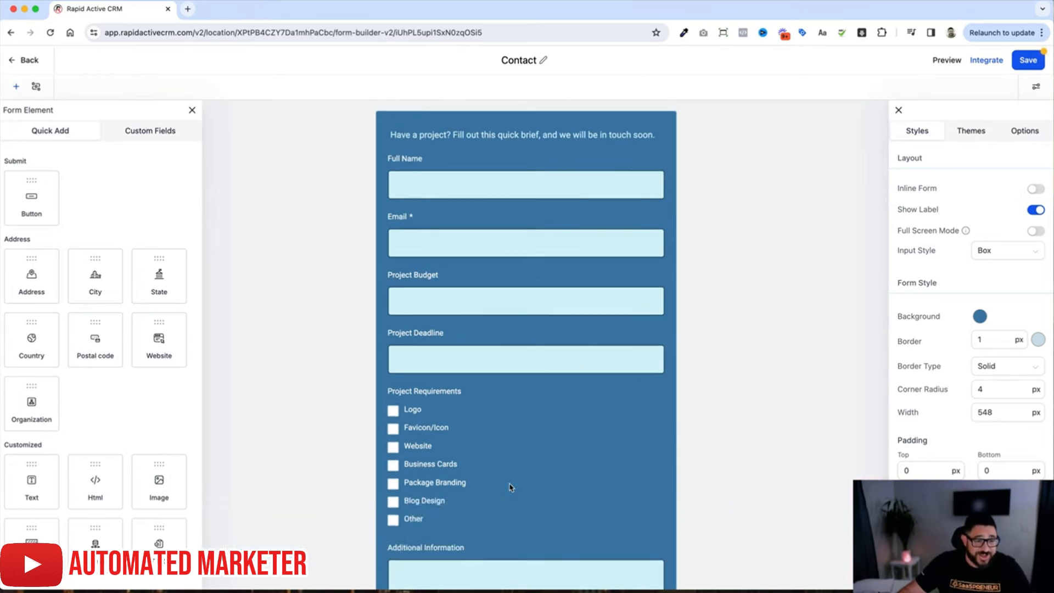
scroll(185, 445, up, 4)
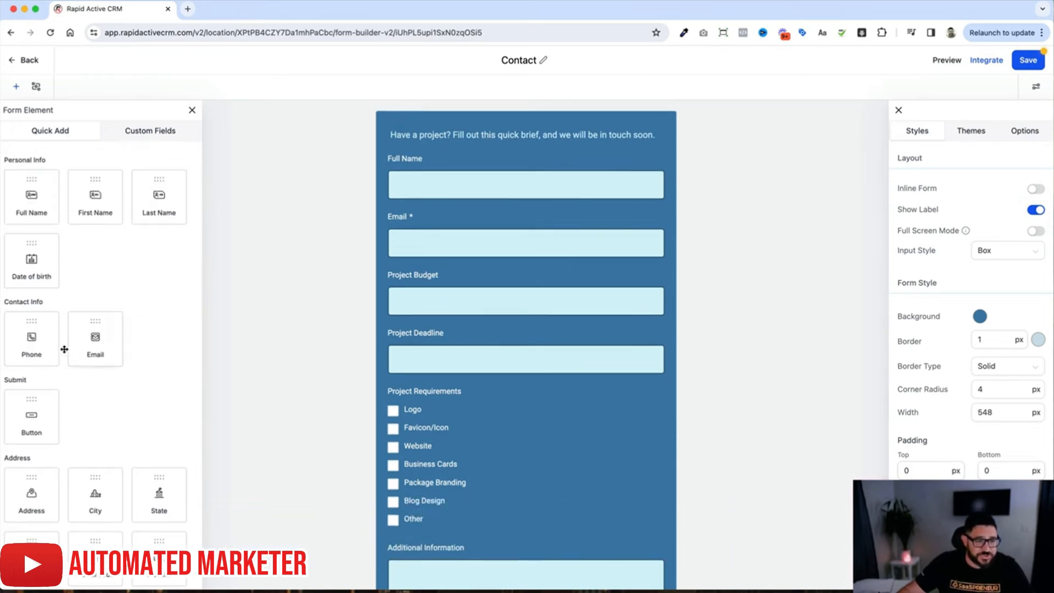
drag(39, 339, 462, 272)
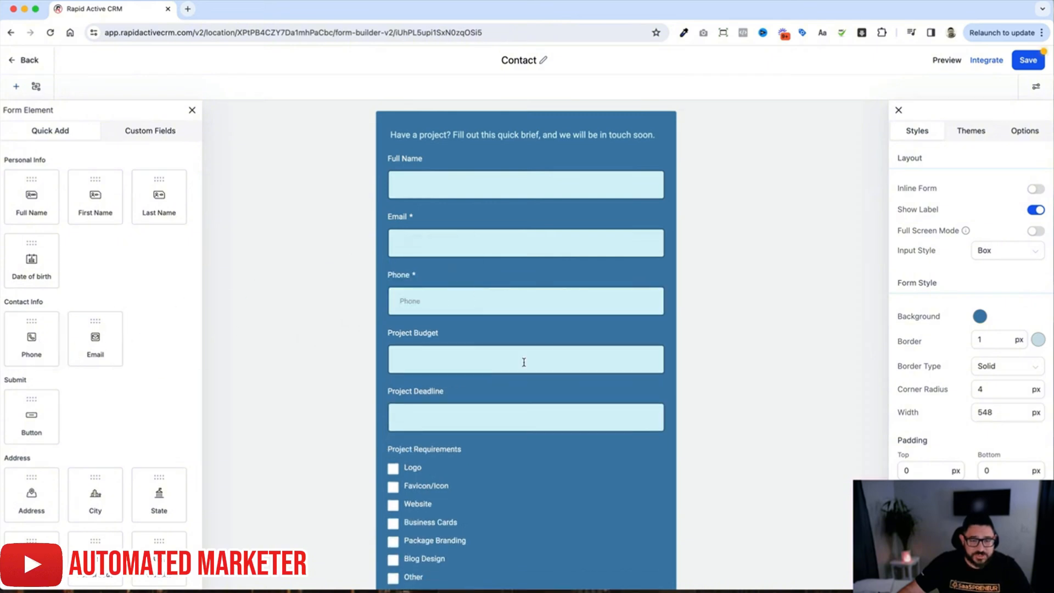
scroll(523, 363, down, 4)
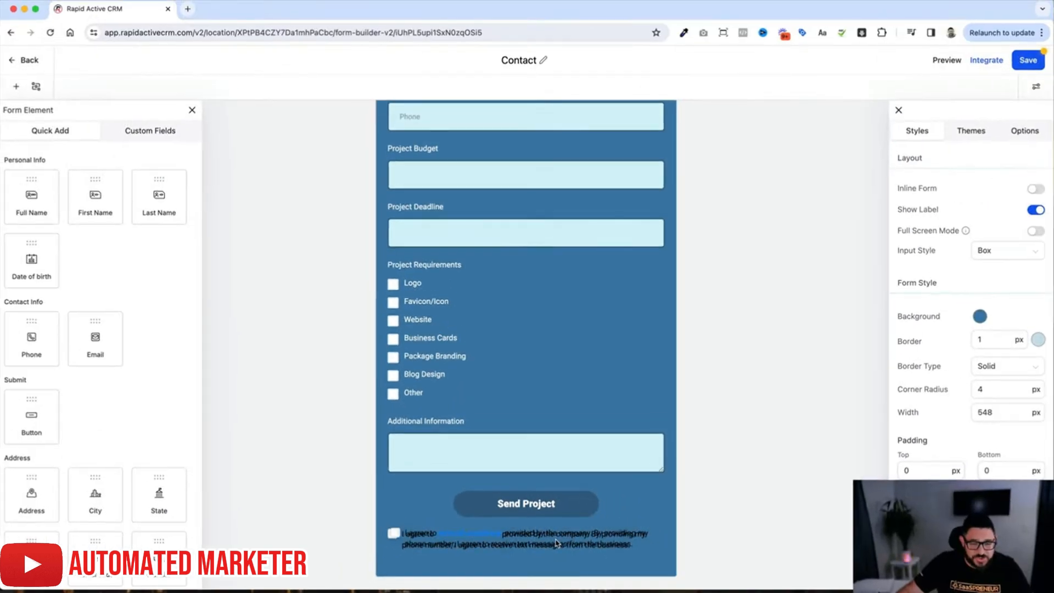
drag(556, 544, 554, 501)
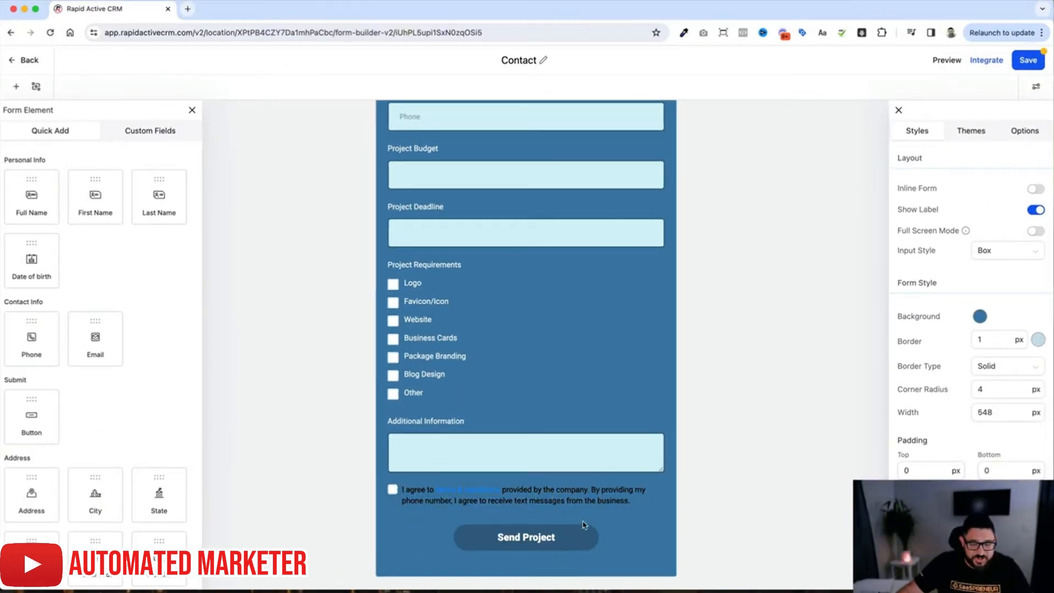
Give the terms agreement white text and a light blue link colour
click(540, 493)
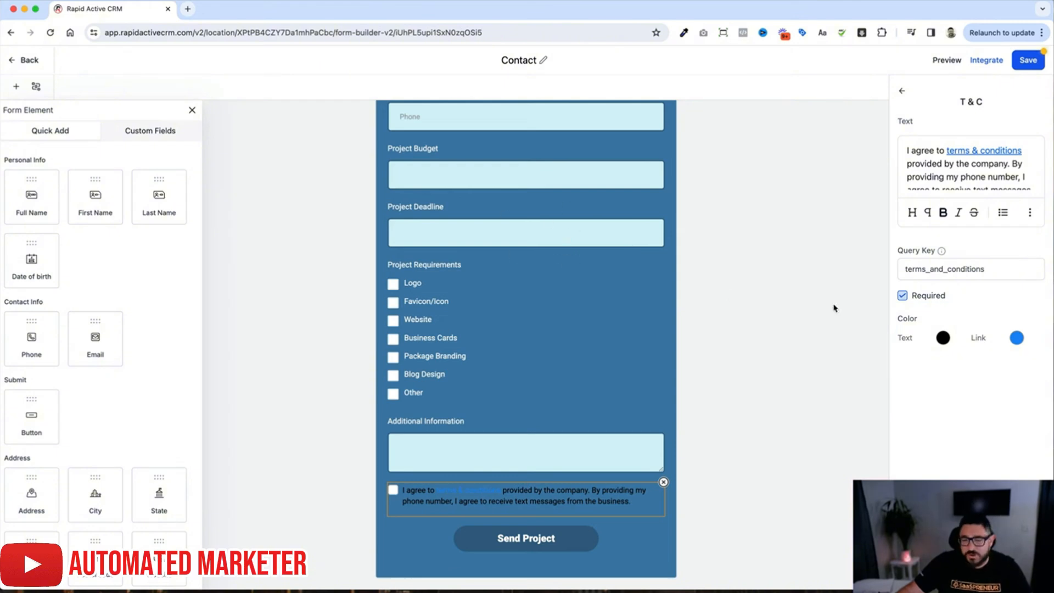
click(944, 340)
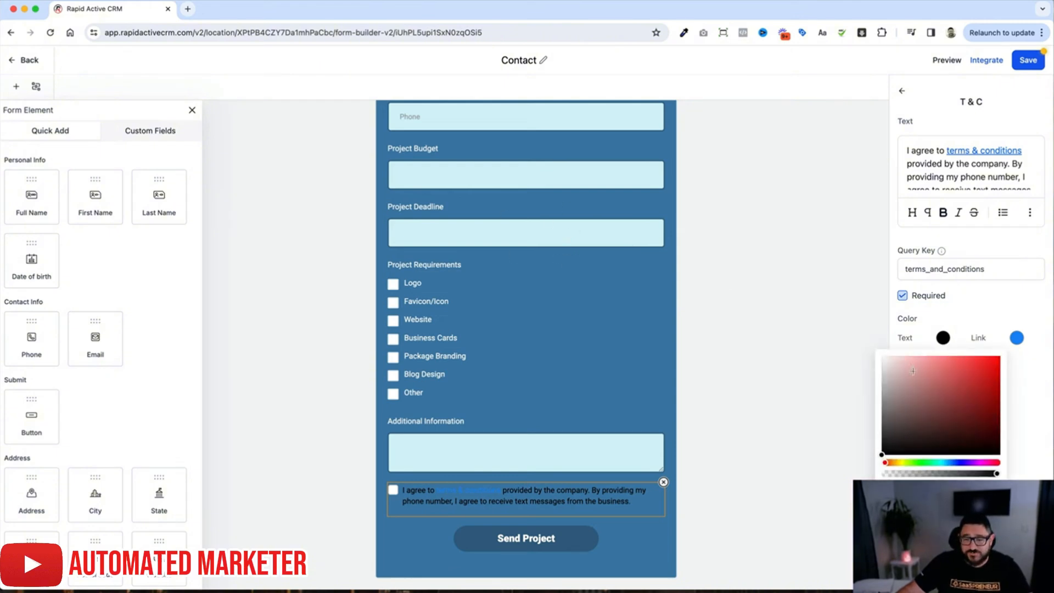
drag(906, 367, 879, 354)
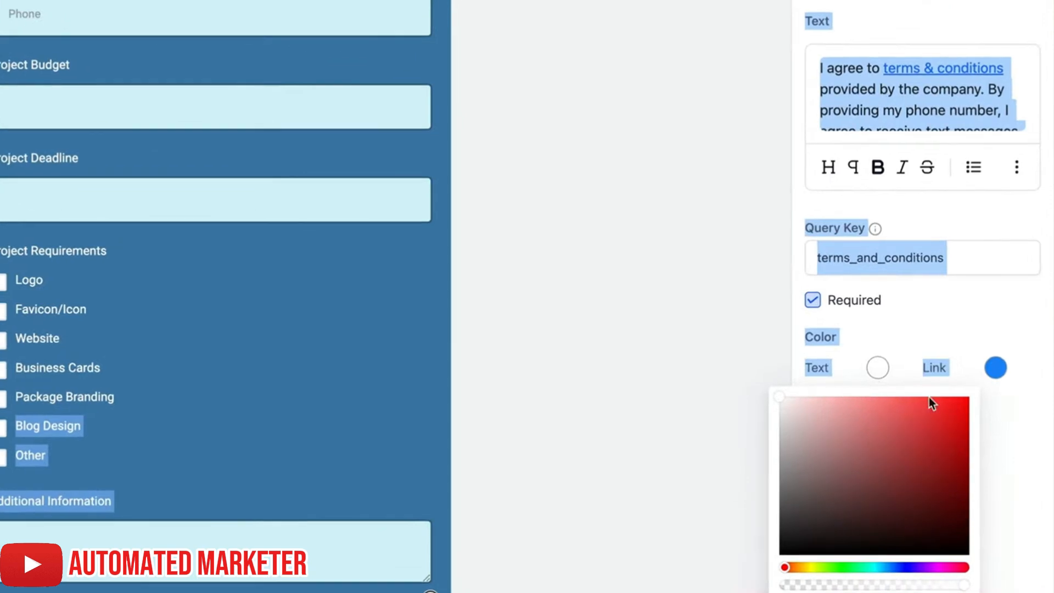
click(986, 417)
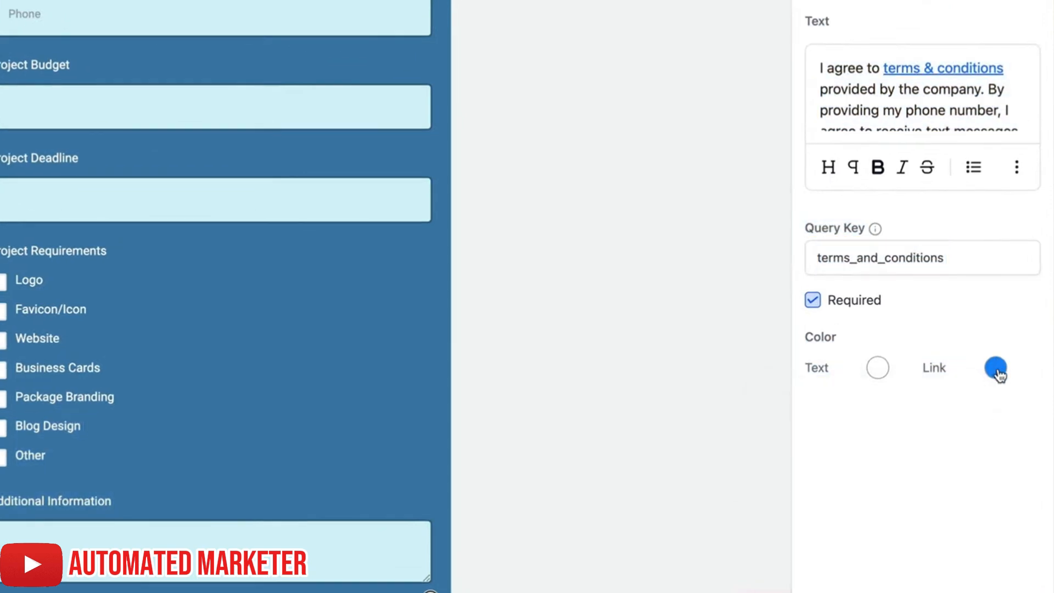
click(998, 372)
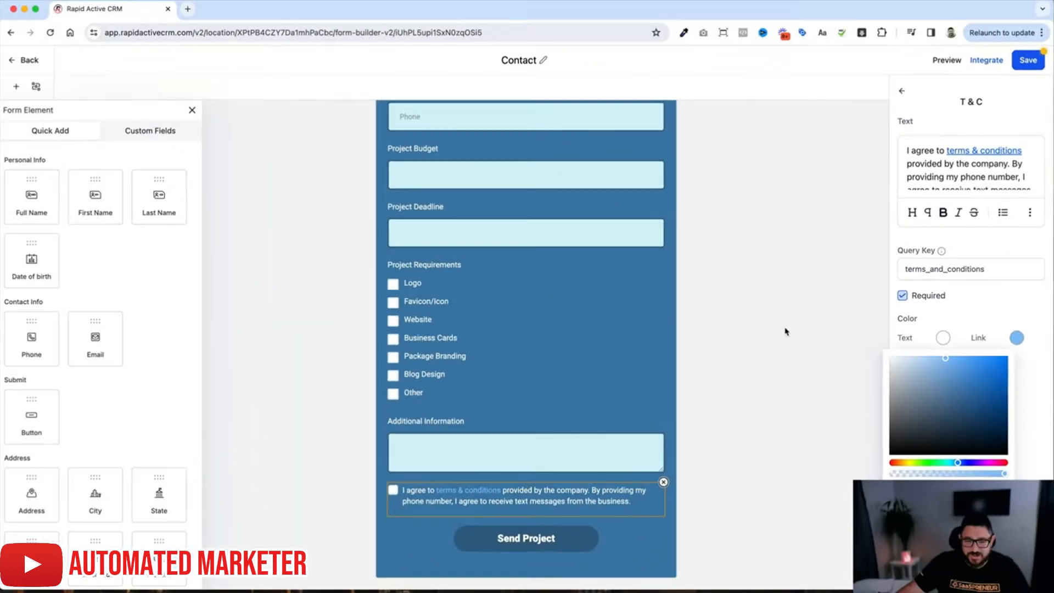
click(626, 354)
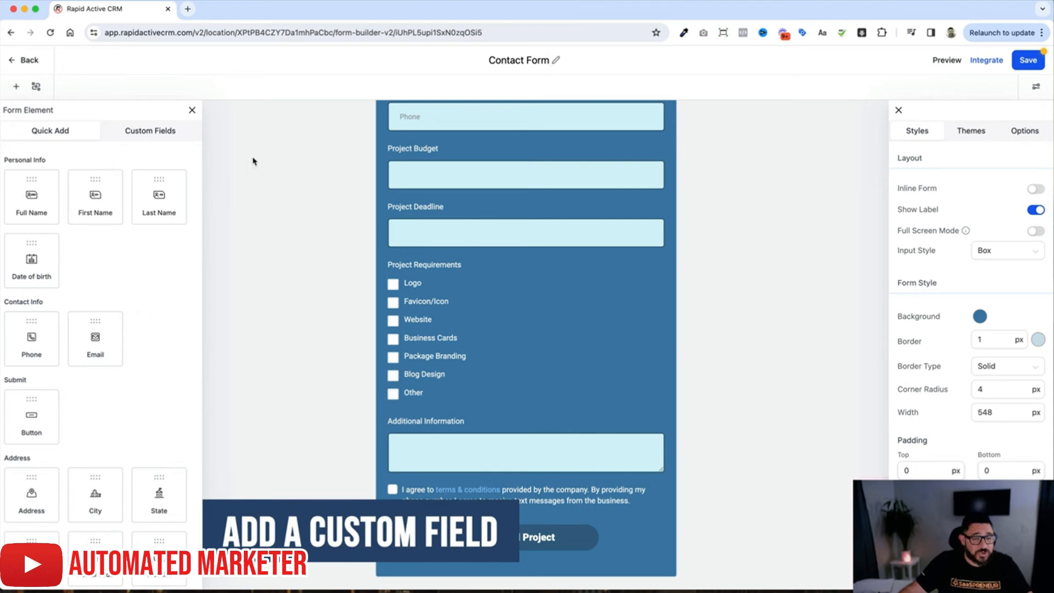
Start a new Single Line custom field named 'What is Your Budget'
click(149, 137)
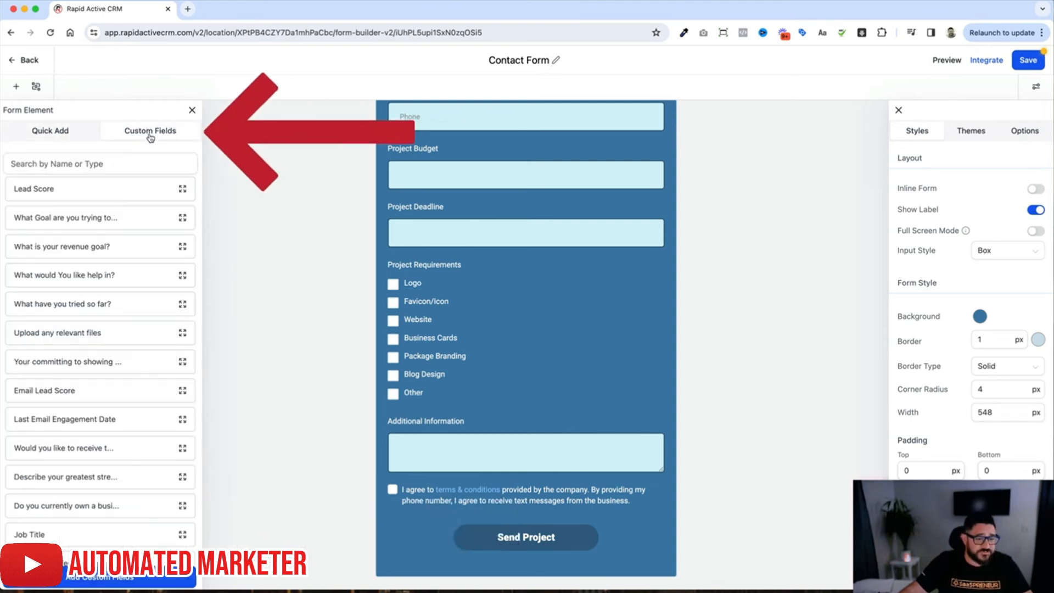
click(135, 578)
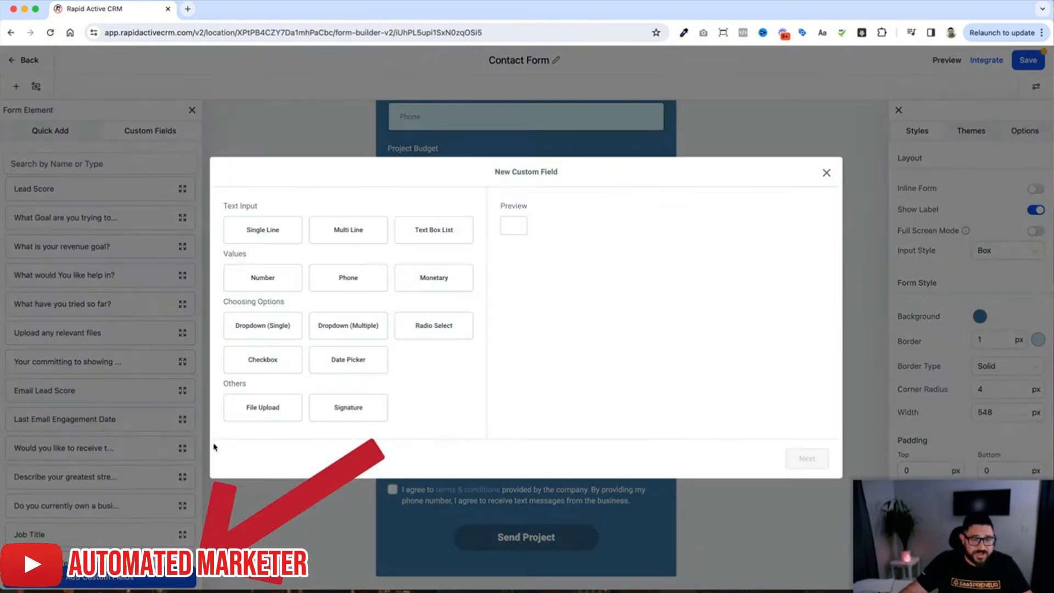
click(269, 235)
click(807, 459)
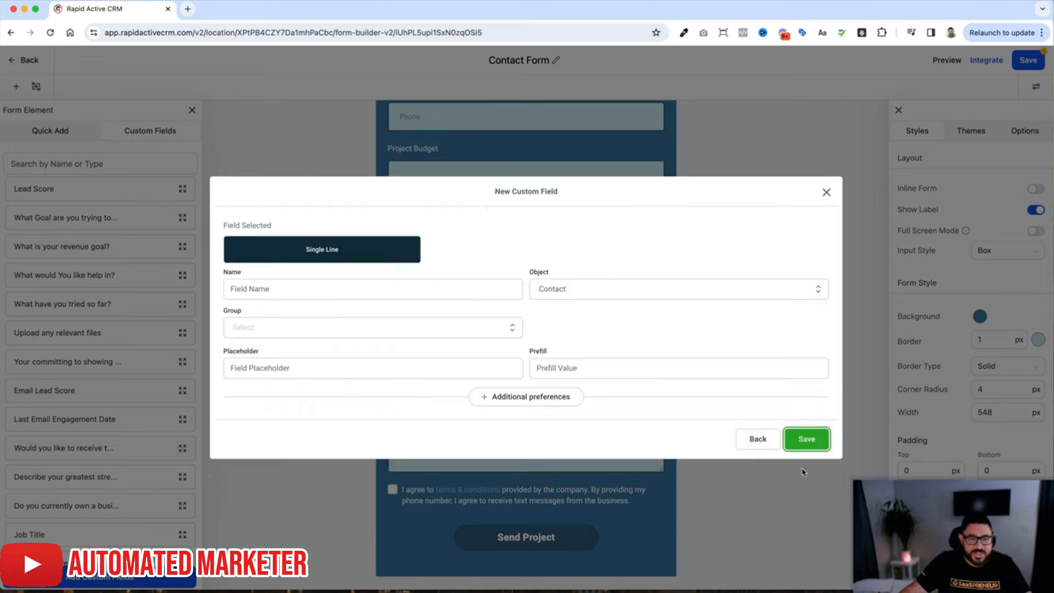
click(255, 289)
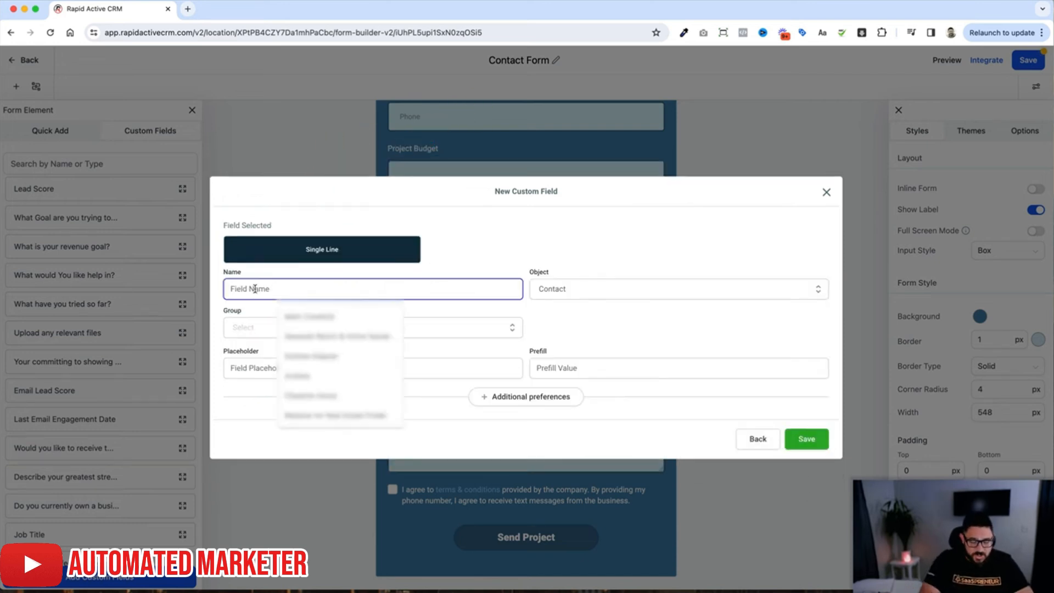
text(What is Your Budget)
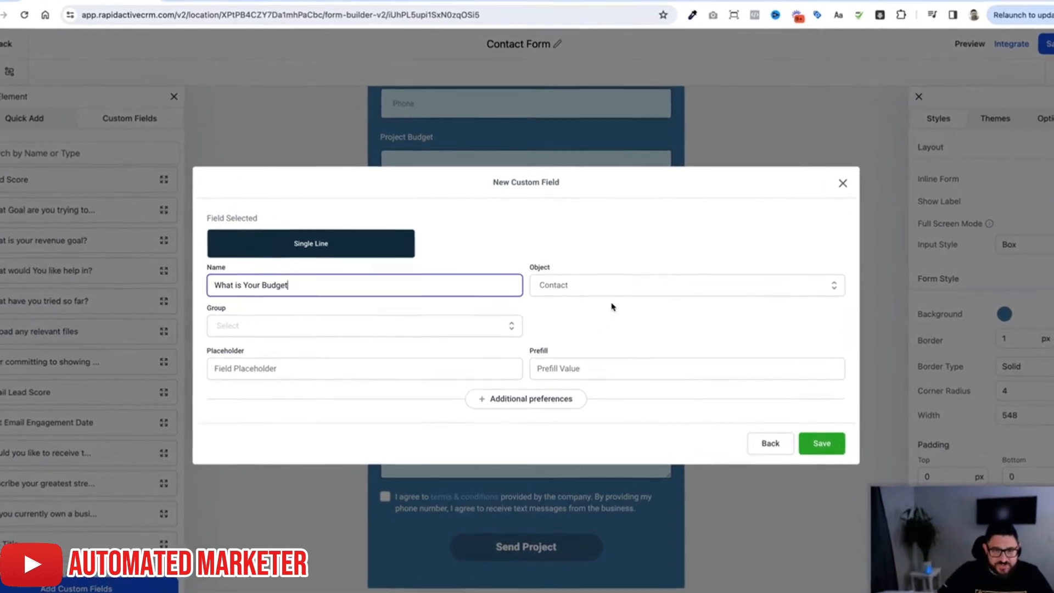
Keep the field on the Contact object, set its group to Additional Info, and save
click(595, 288)
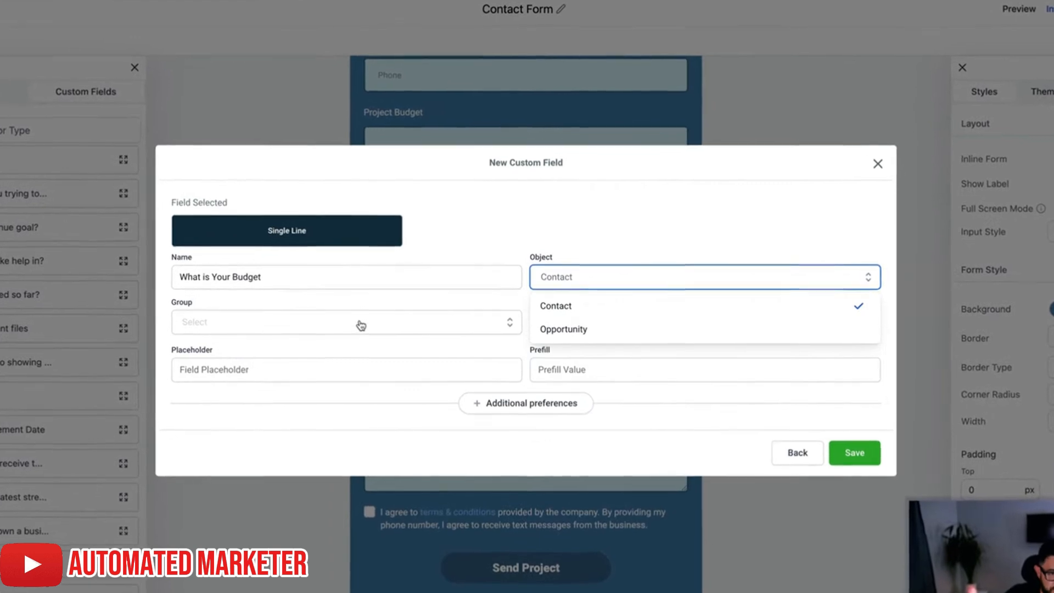
click(361, 326)
click(244, 401)
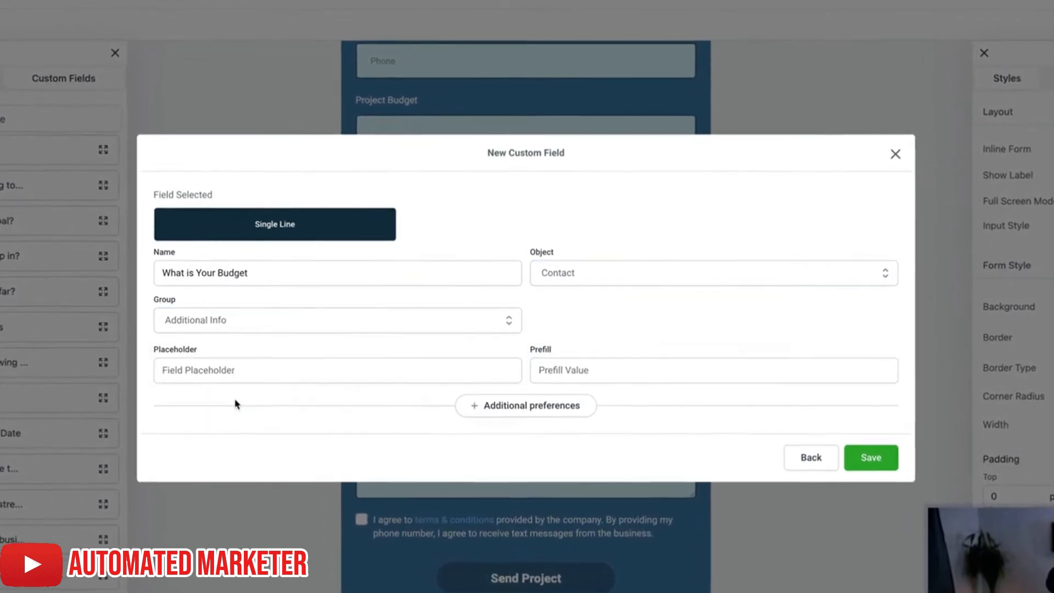
click(252, 325)
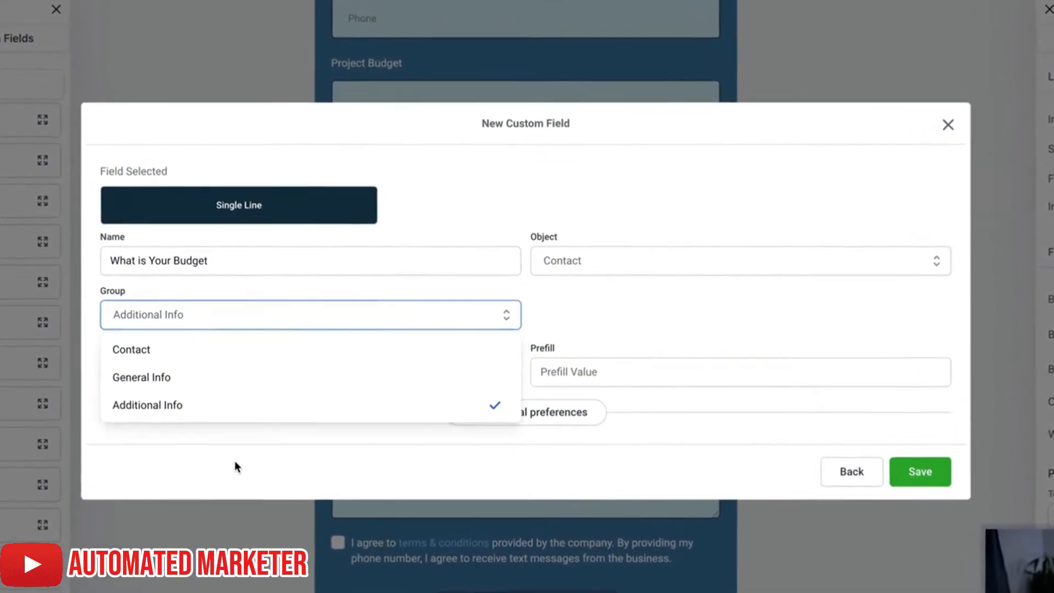
click(235, 466)
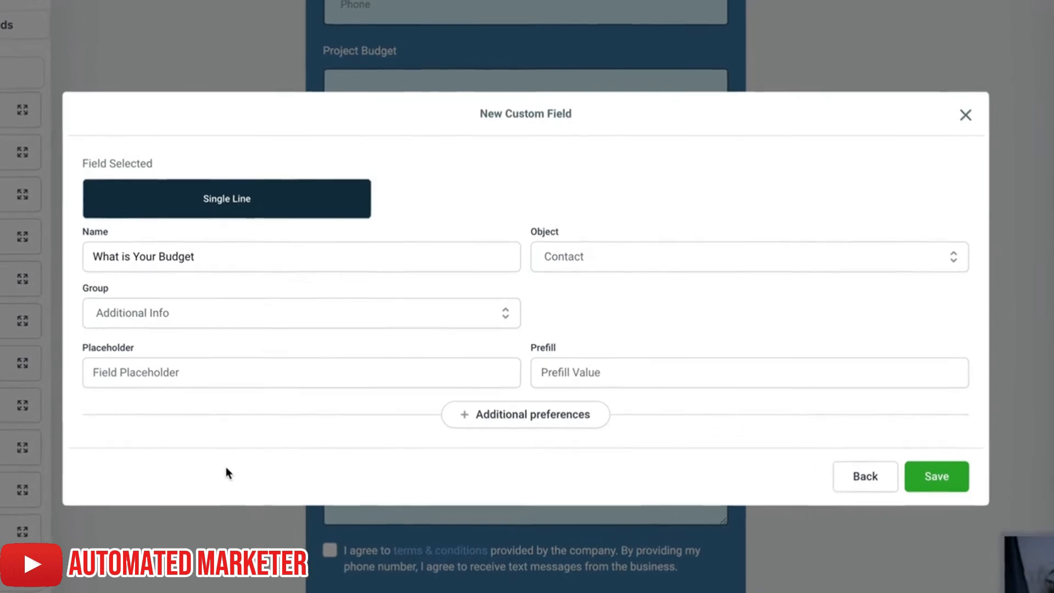
click(956, 479)
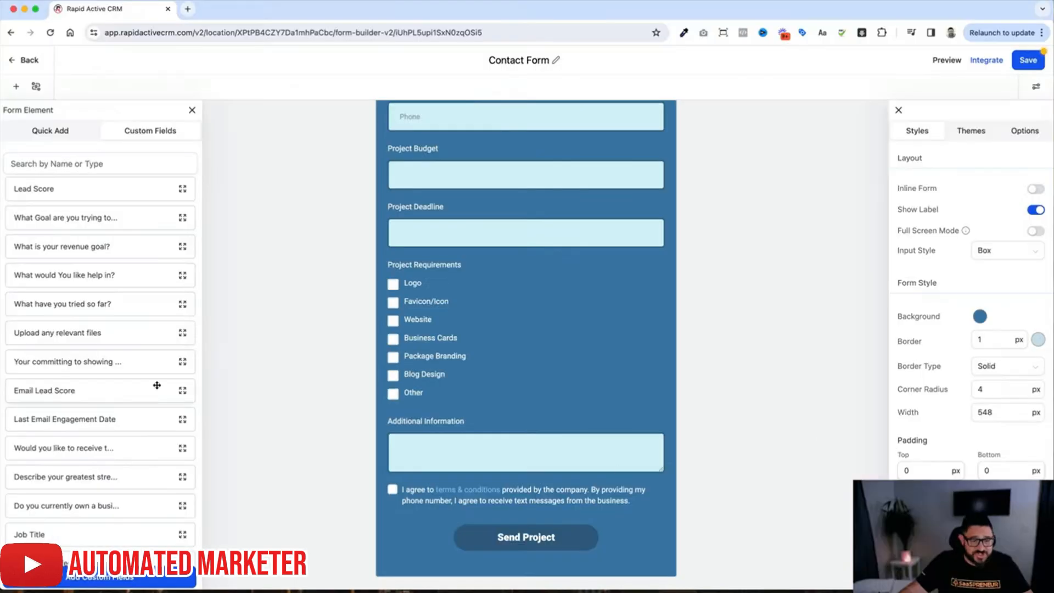
Place the What is Your Budget custom field on the form above Additional Information
scroll(157, 385, down, 12)
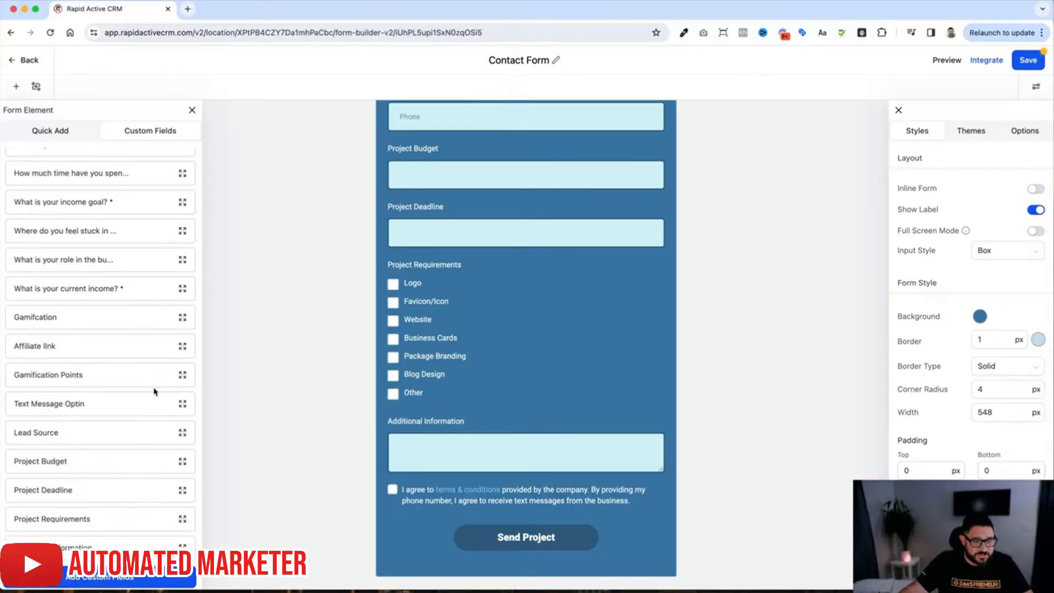
scroll(155, 391, down, 1)
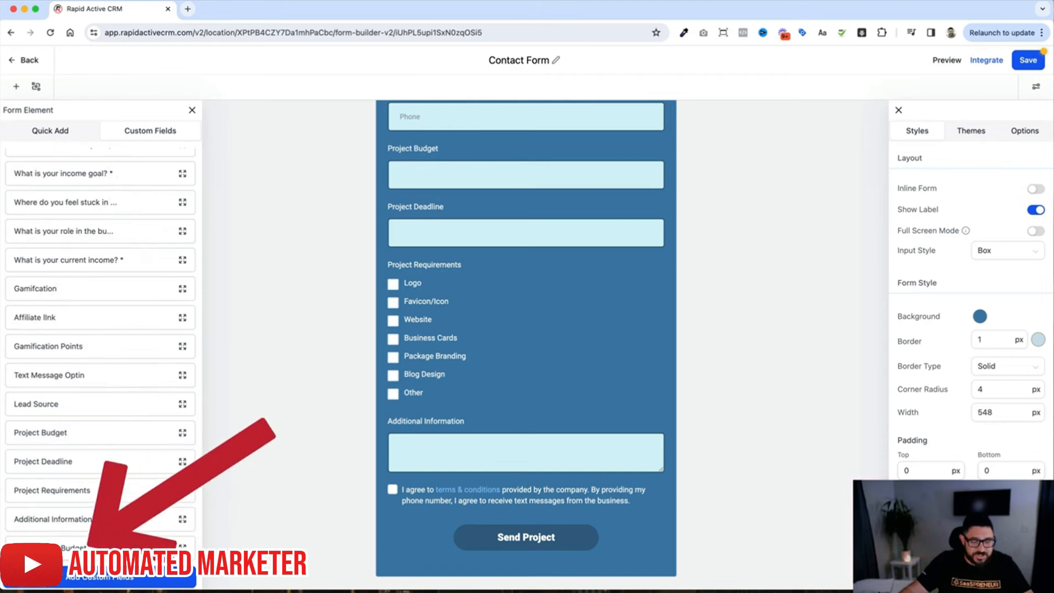
drag(190, 532, 533, 452)
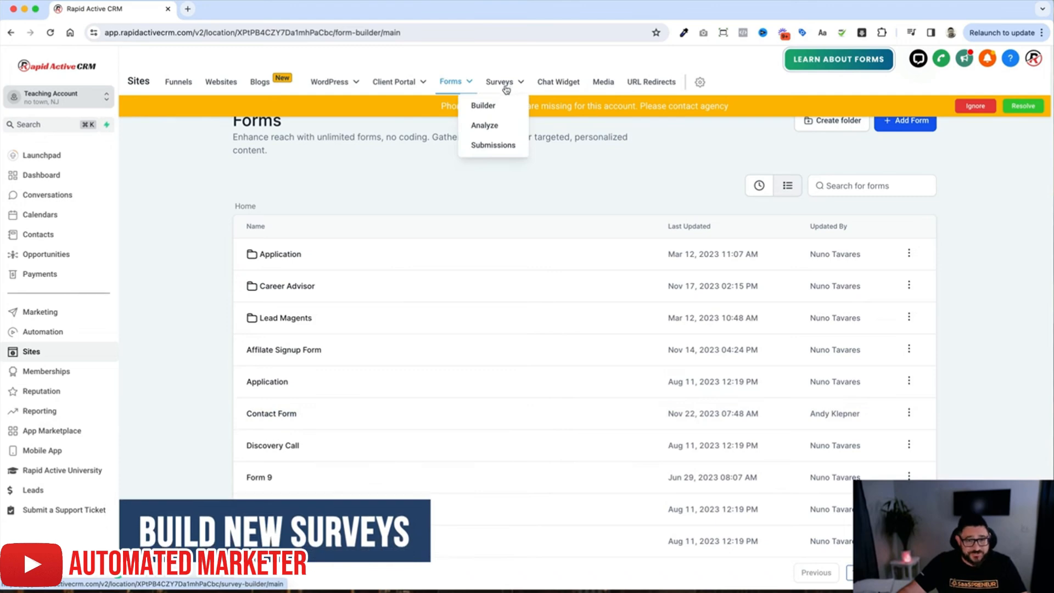
Open the Webinar Registration card from the Surveys builder's template library
click(484, 108)
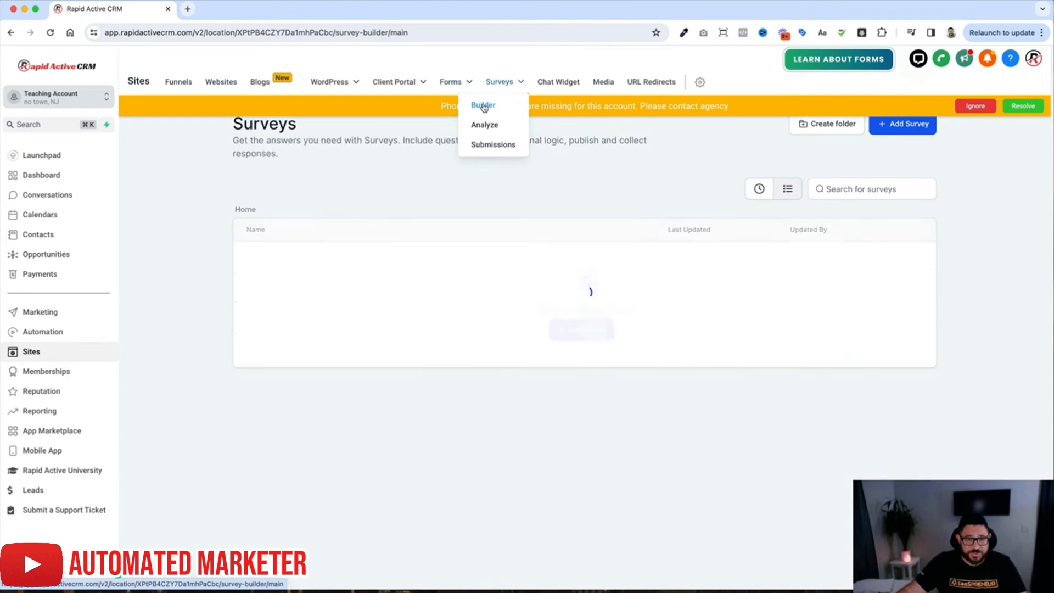
click(897, 126)
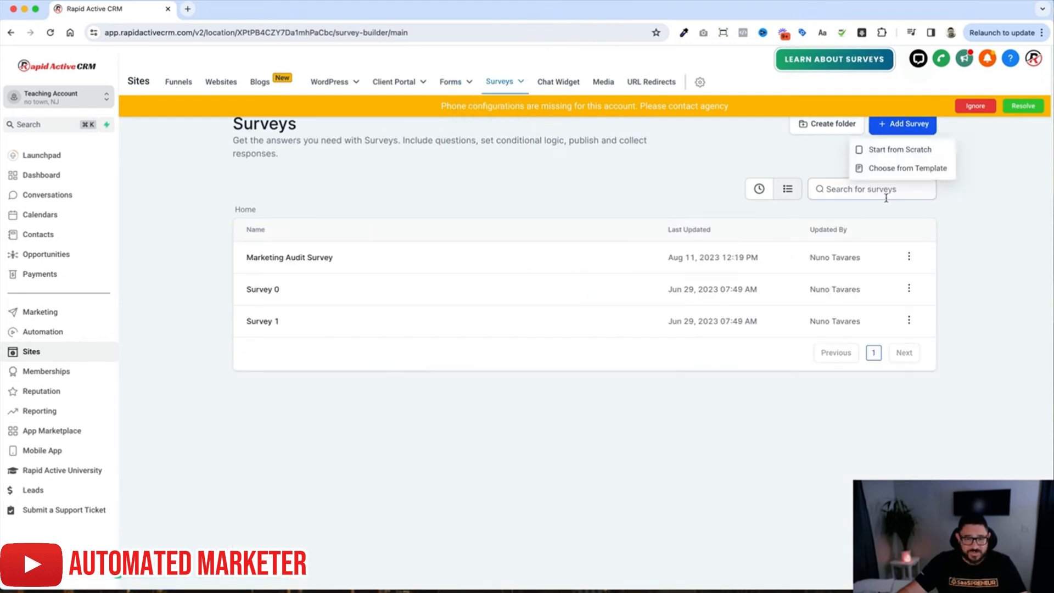
click(903, 172)
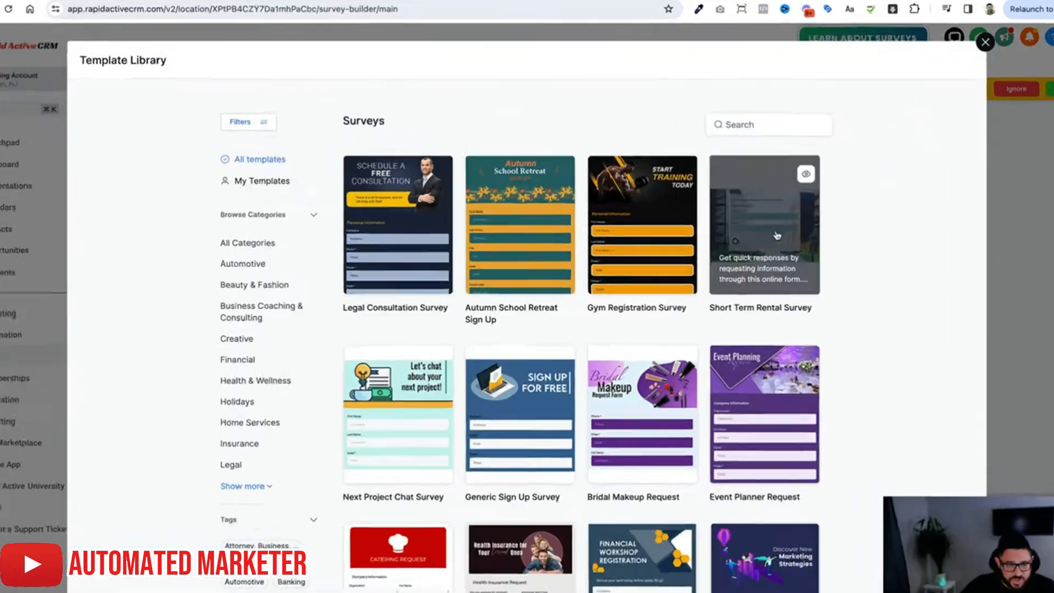
scroll(761, 286, down, 5)
scroll(875, 221, down, 4)
scroll(875, 221, up, 10)
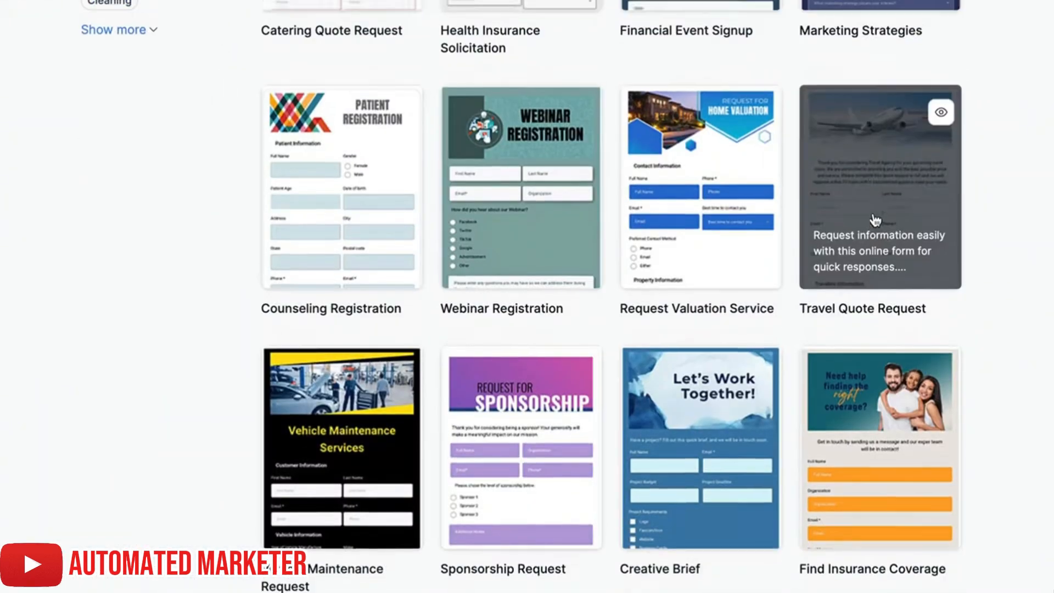
scroll(876, 221, up, 4)
scroll(876, 221, down, 10)
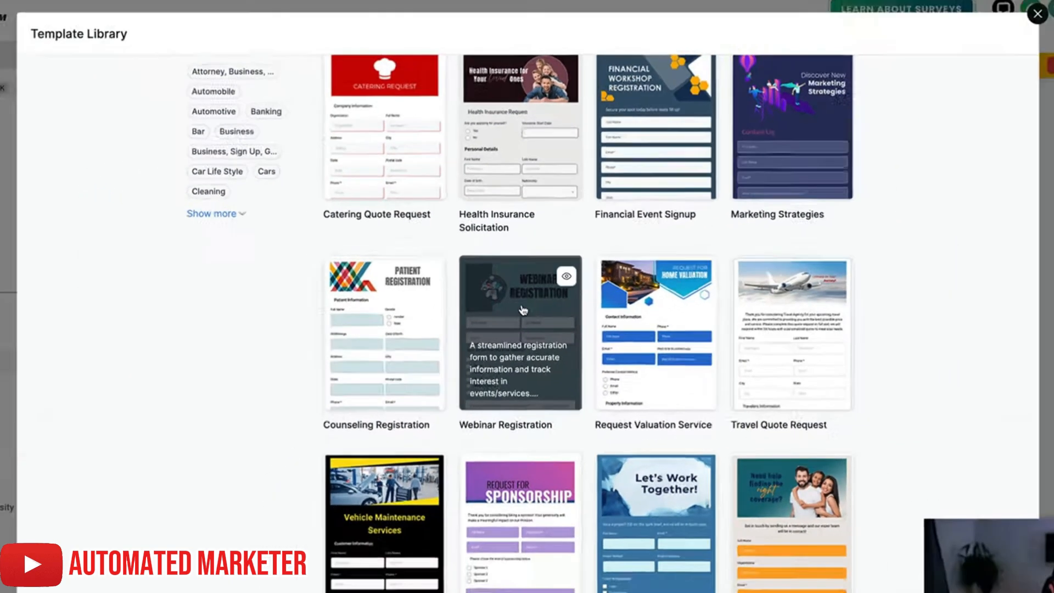
click(525, 315)
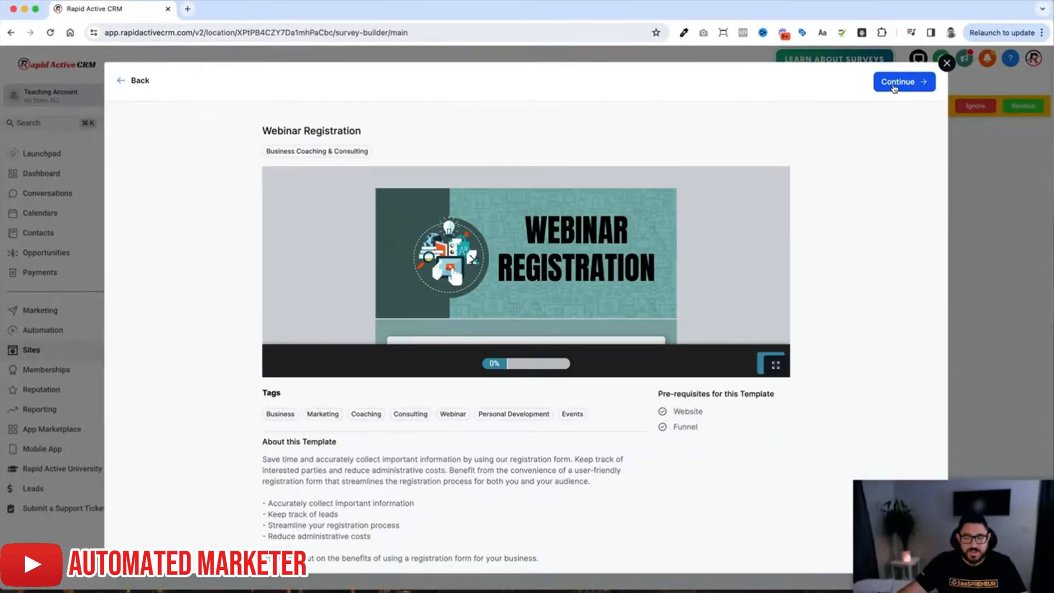
Create a survey from the Webinar Registration template and look over Slides 1 and 2
click(895, 82)
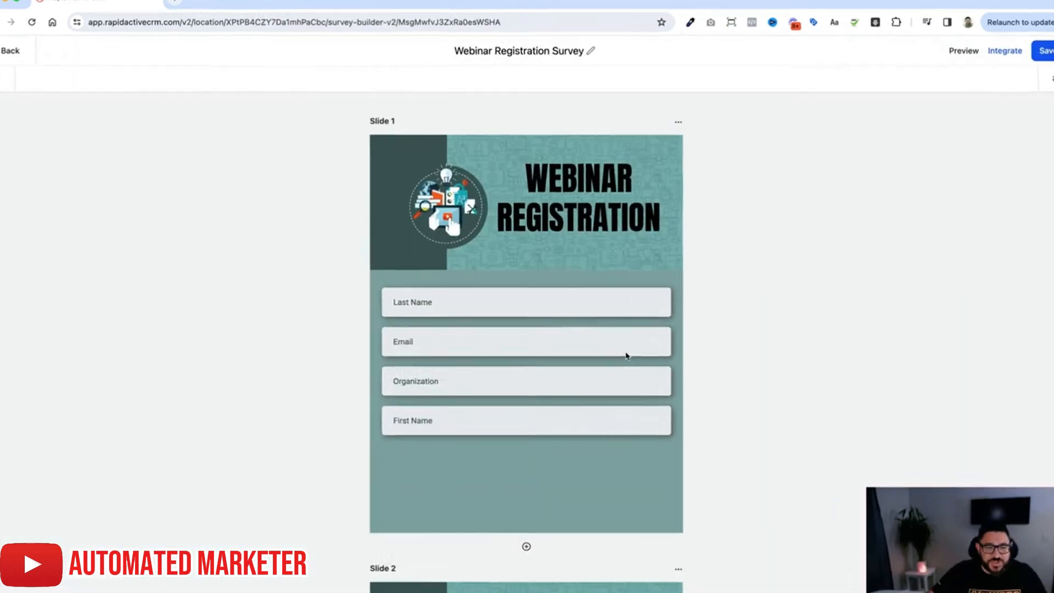
scroll(684, 381, down, 10)
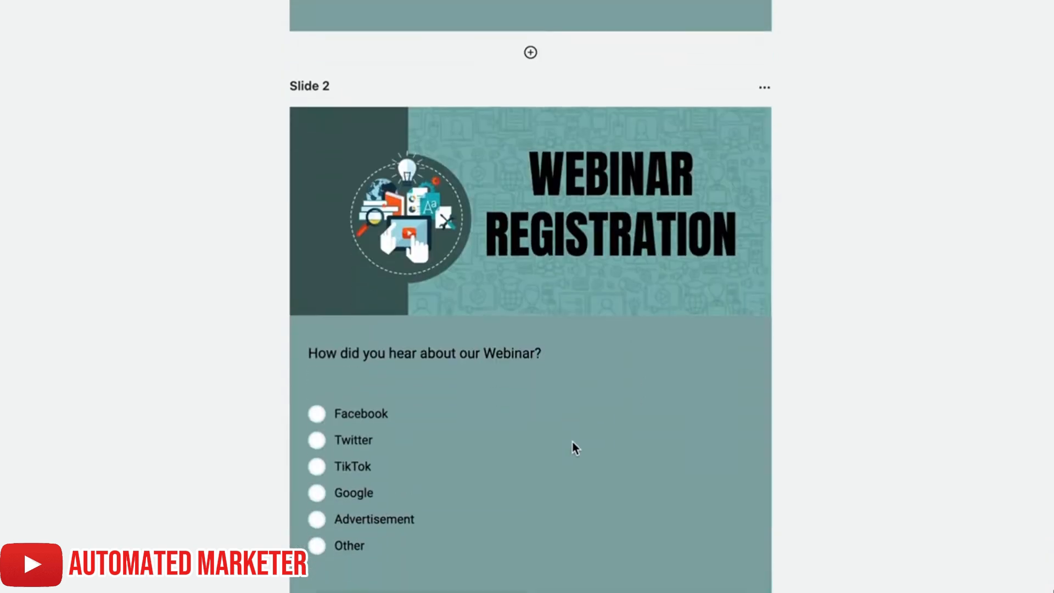
scroll(604, 466, up, 12)
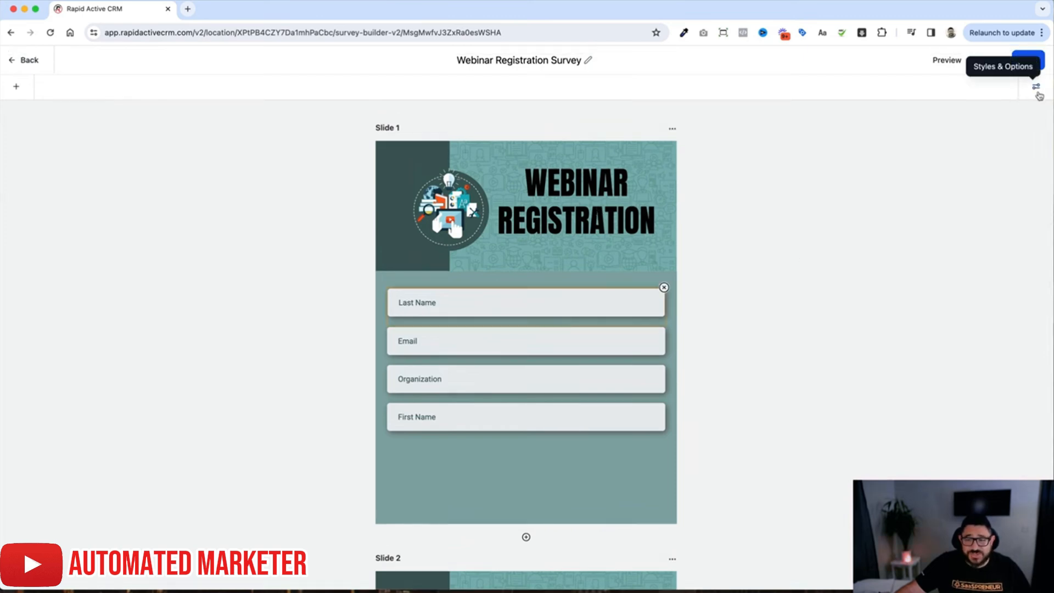
Delete the survey's existing header image in Styles & Options
click(1037, 89)
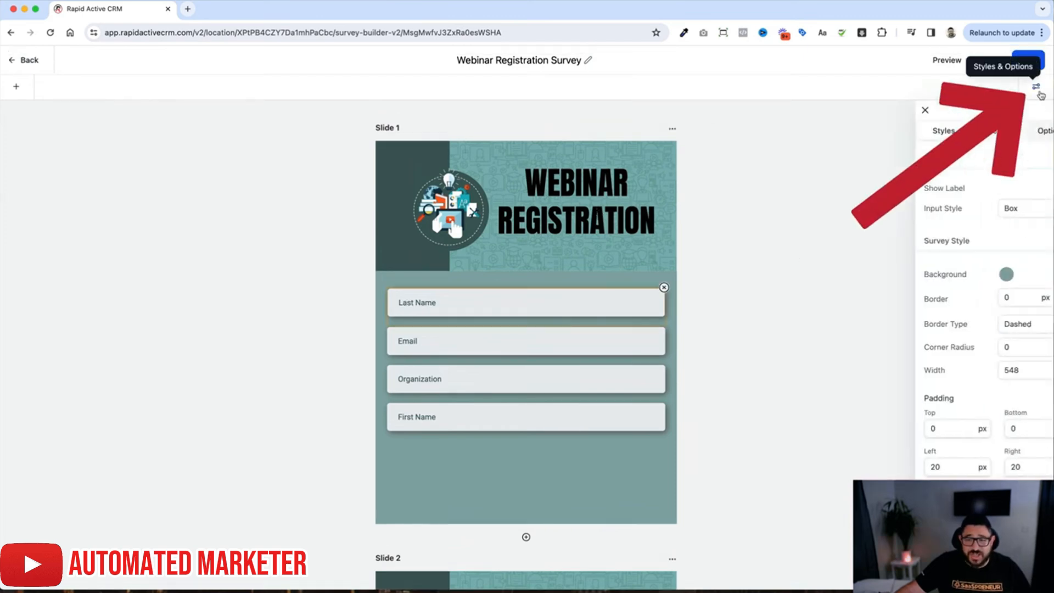
scroll(1004, 225, down, 15)
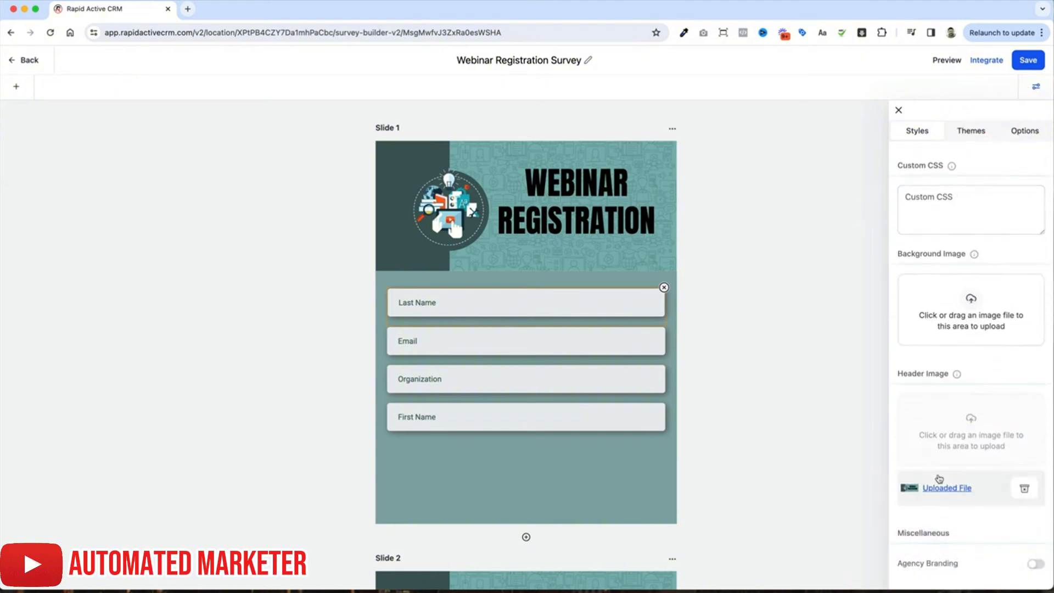
click(1031, 496)
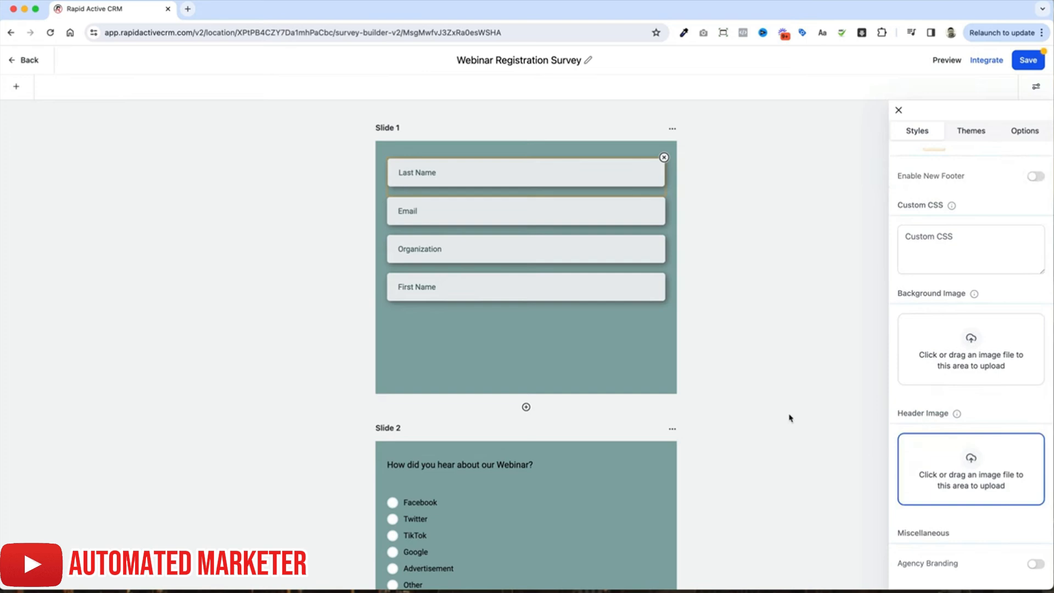
scroll(755, 404, down, 3)
scroll(756, 405, up, 3)
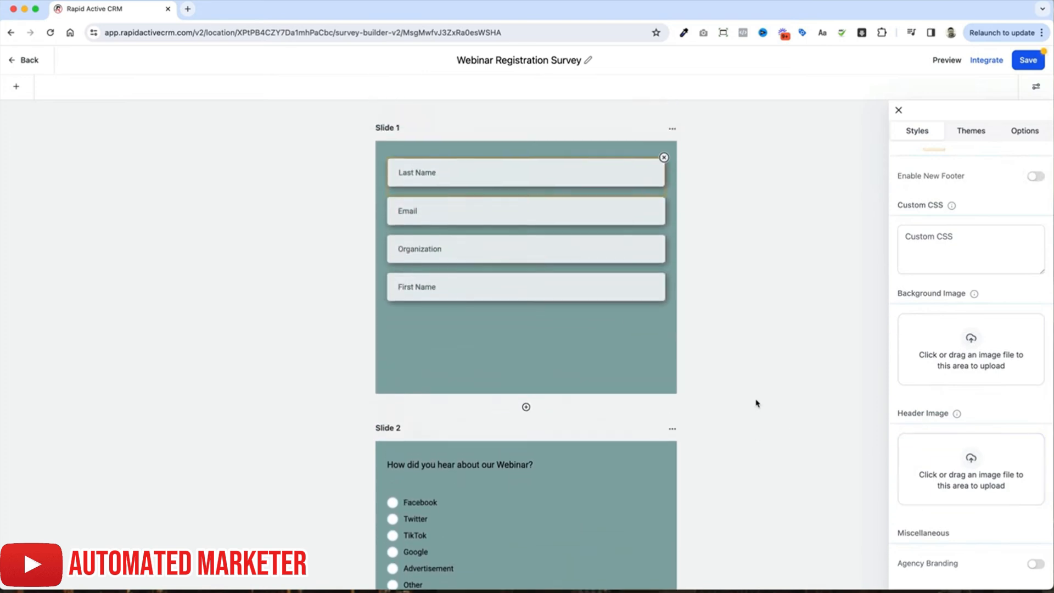
scroll(968, 400, down, 1)
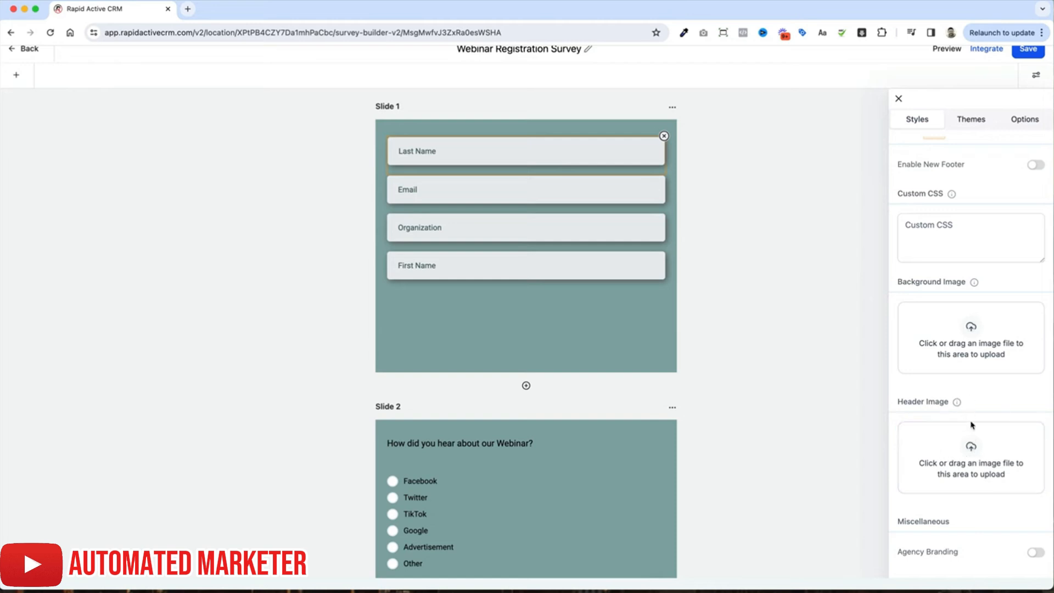
Upload a checklist header image, then delete it again
click(977, 459)
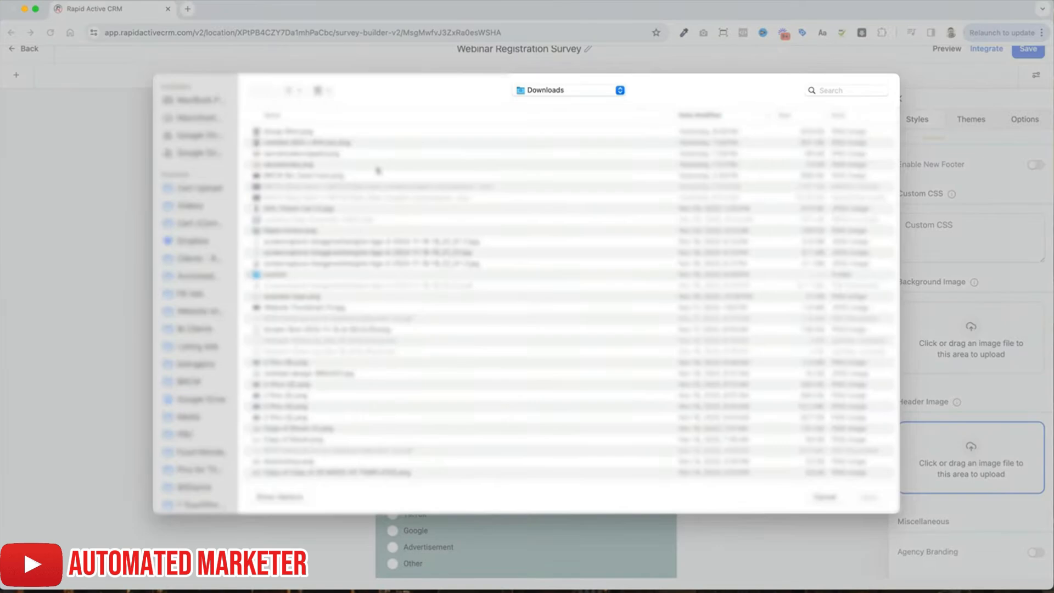
double_click(361, 211)
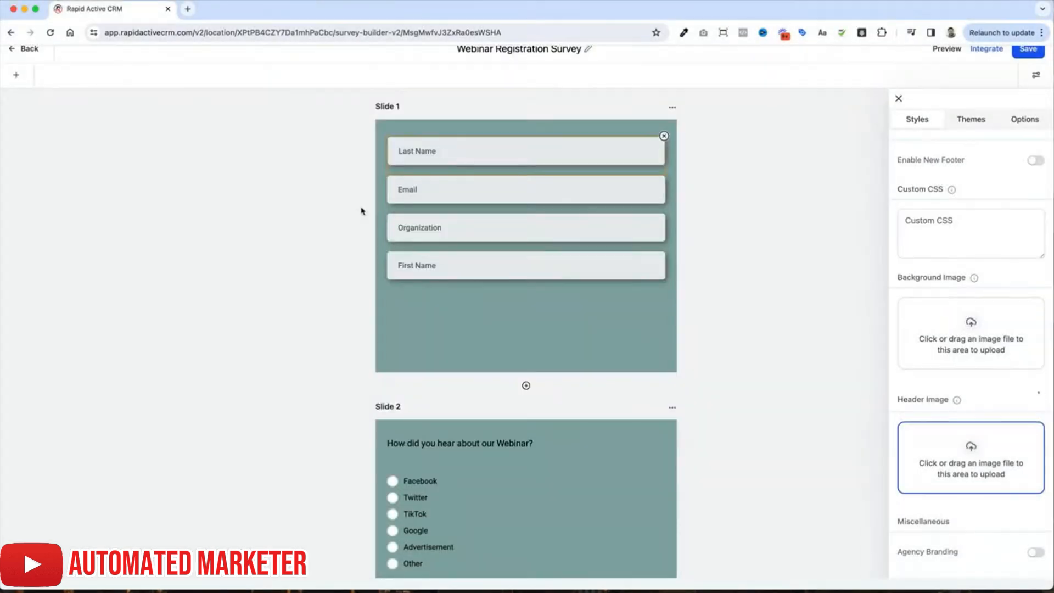
scroll(572, 308, down, 15)
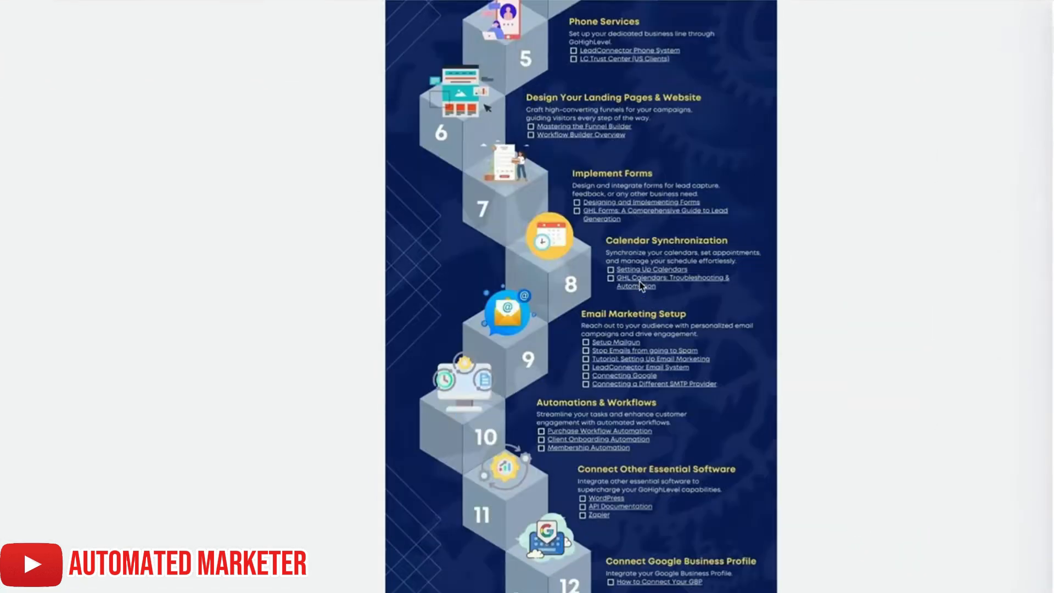
scroll(640, 281, up, 15)
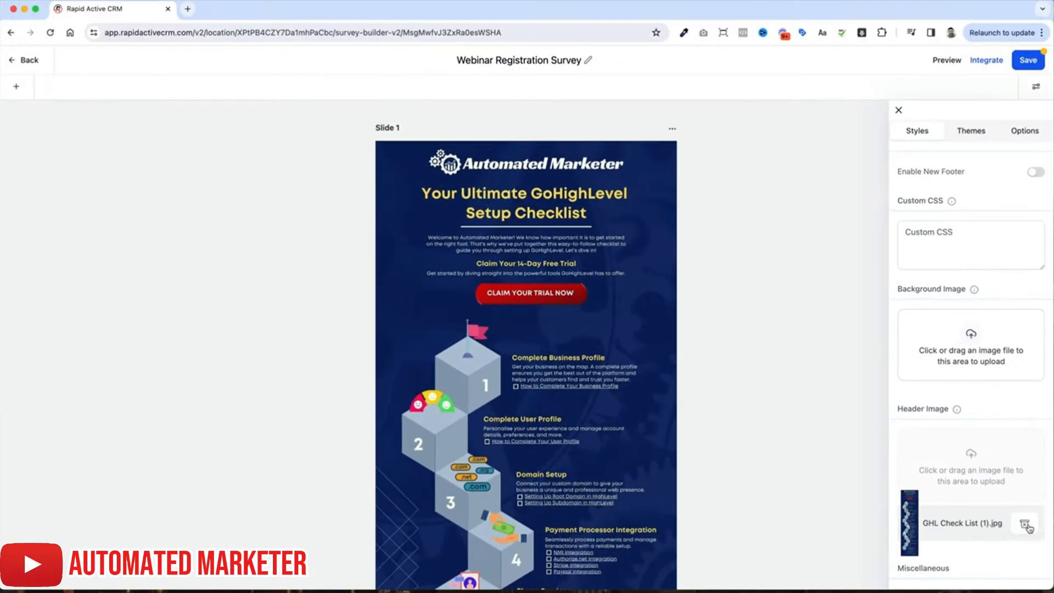
click(1029, 528)
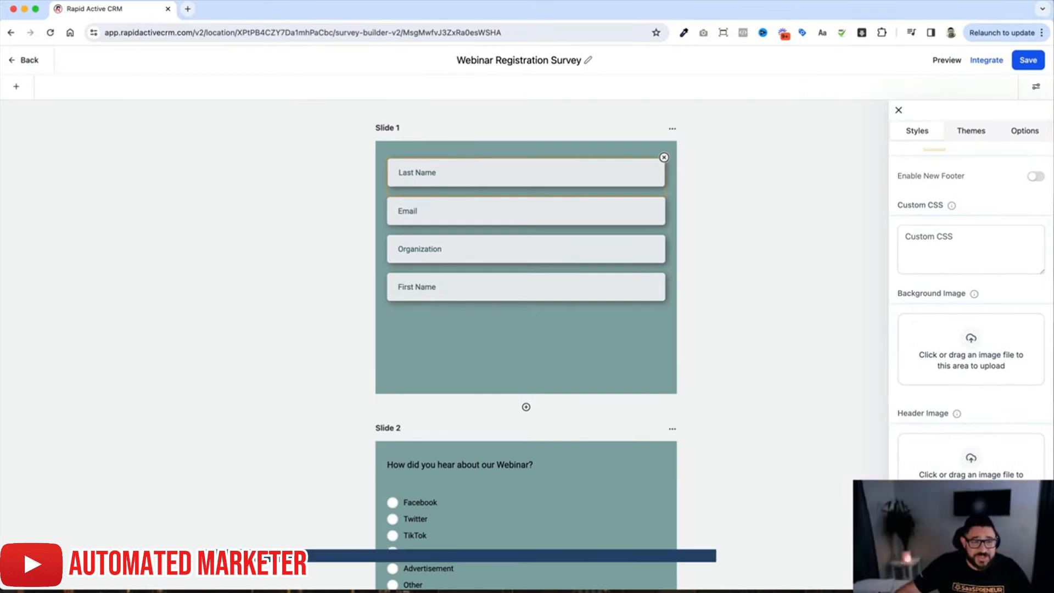
Add the What is Your Budget custom field to Slide 1 below First Name
click(16, 88)
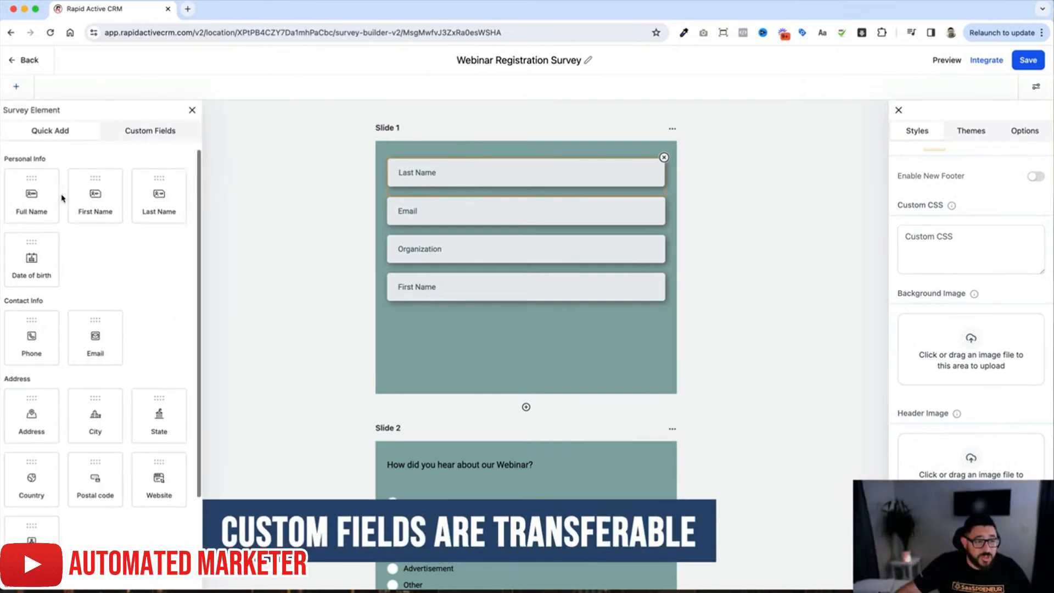
scroll(129, 299, down, 4)
scroll(130, 295, up, 3)
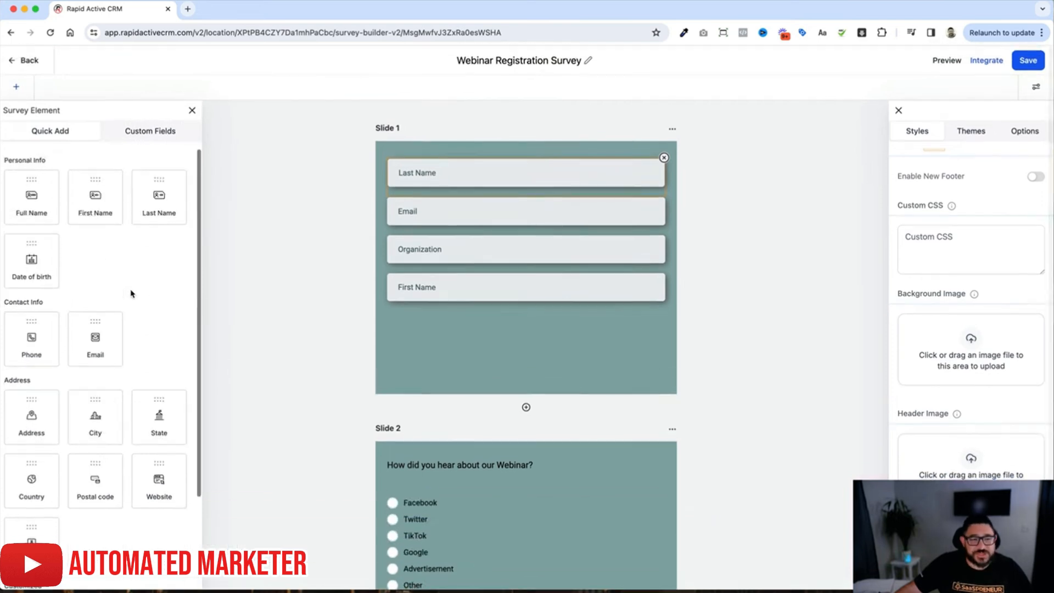
click(180, 137)
scroll(158, 237, down, 10)
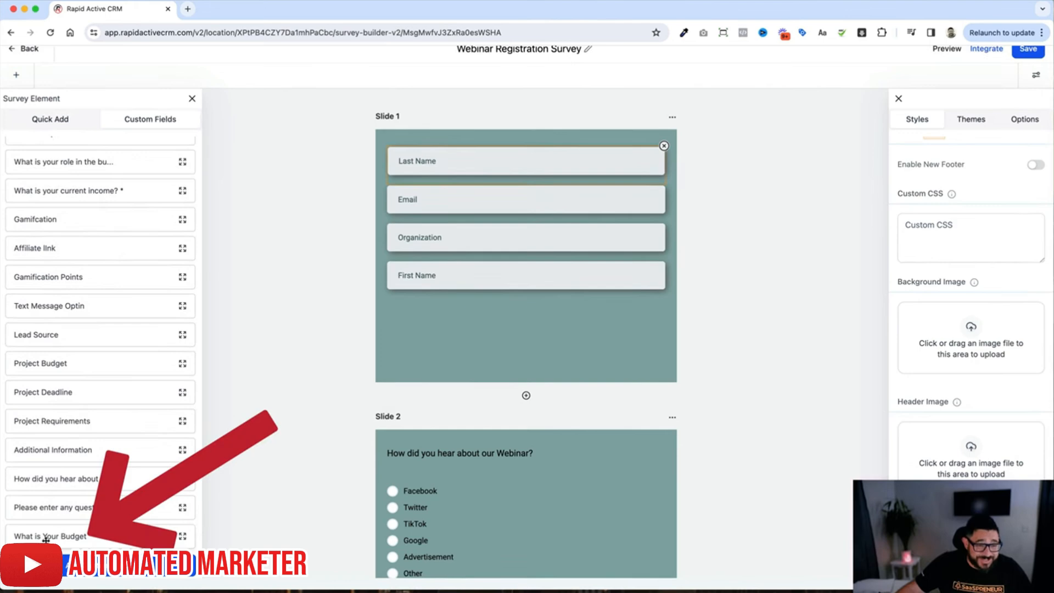
drag(51, 539, 523, 297)
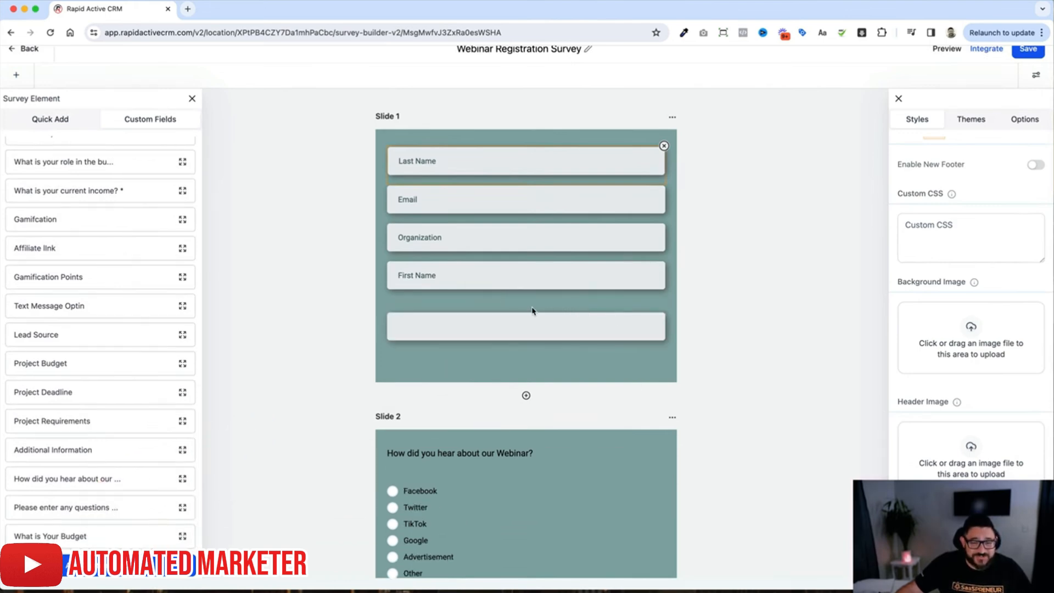
Move the budget question into the field's placeholder and clear its label
click(532, 314)
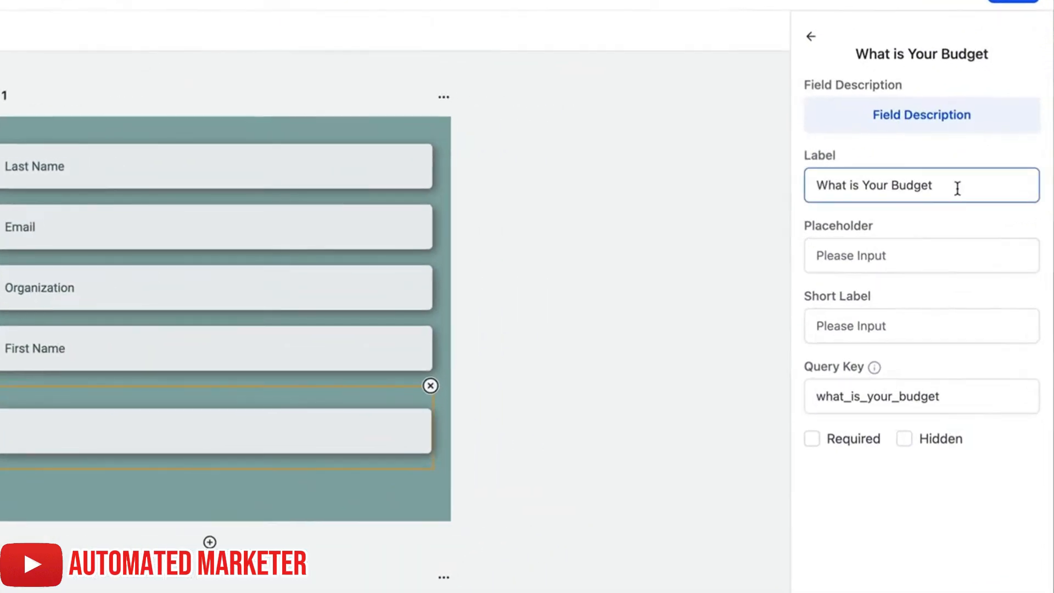
drag(958, 189, 742, 175)
key(ctrl+c)
click(900, 256)
key(ctrl+v)
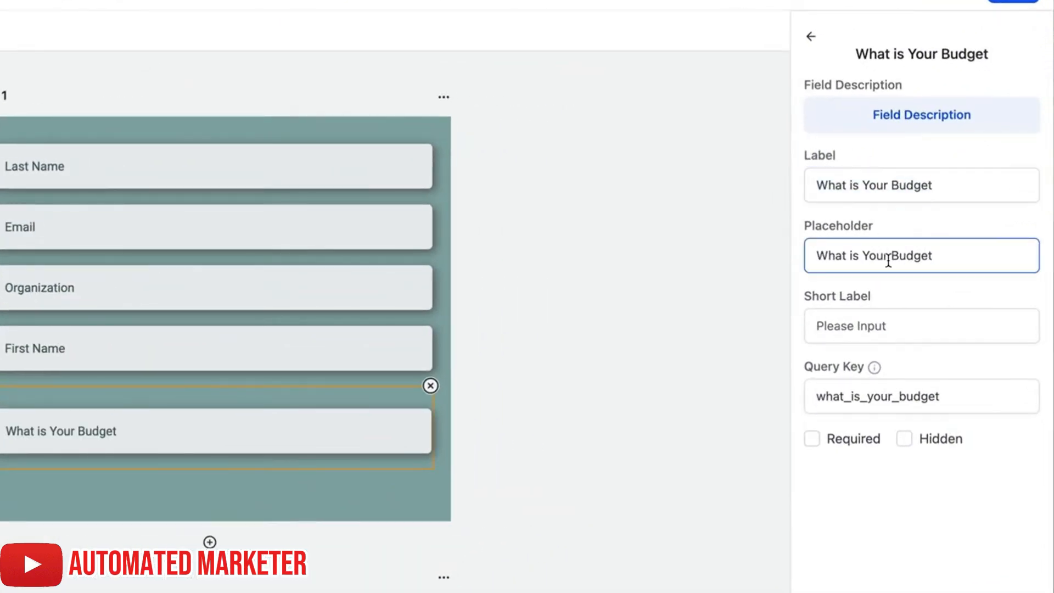
drag(944, 198, 802, 179)
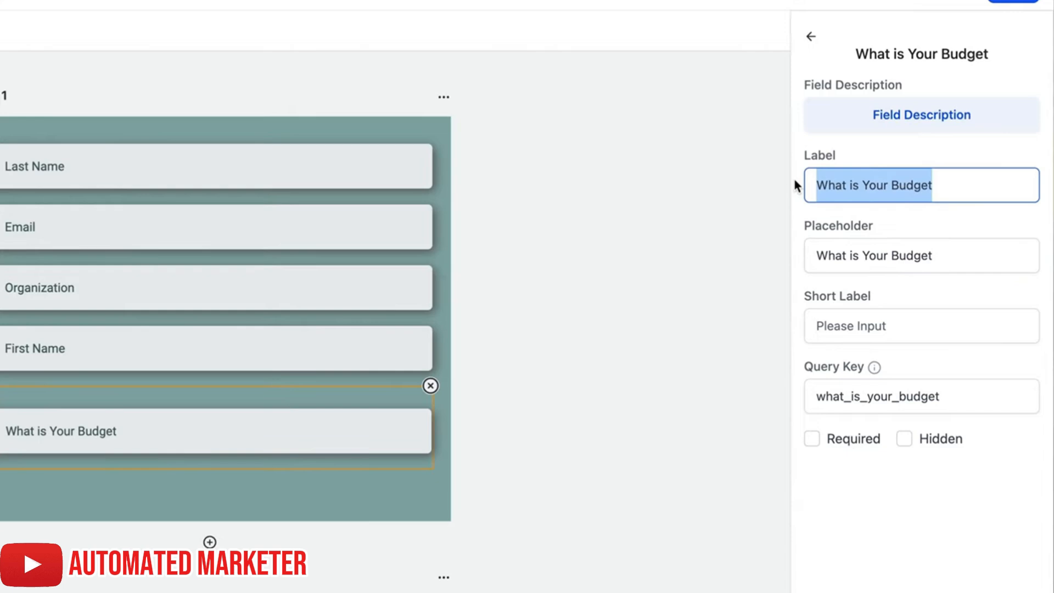
key(BackSpace)
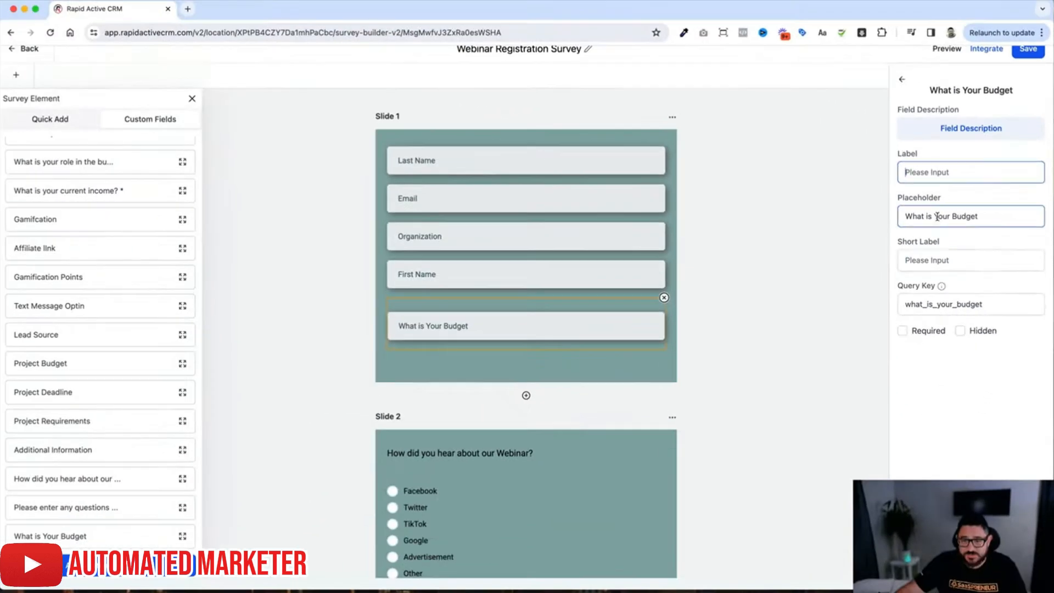
click(856, 327)
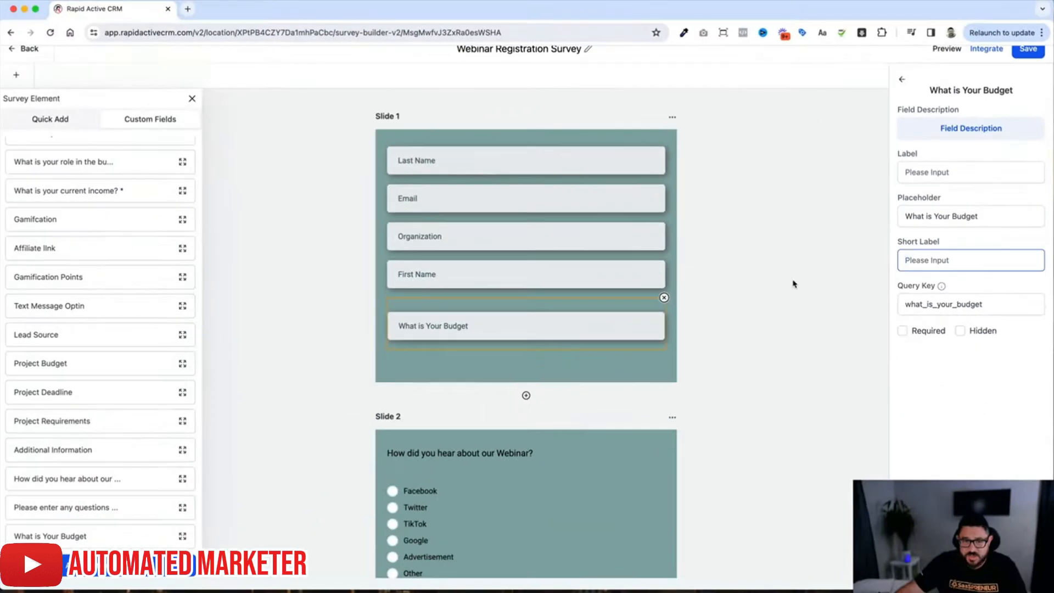
click(470, 350)
scroll(473, 330, down, 3)
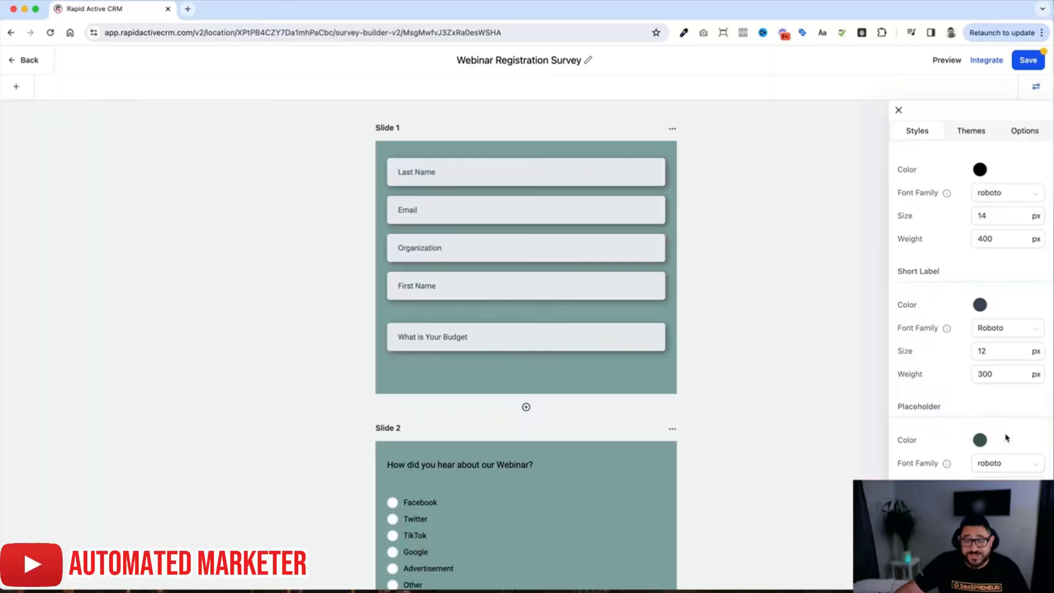
Try green, navy and blue shades for the survey slides' background
scroll(1008, 435, up, 5)
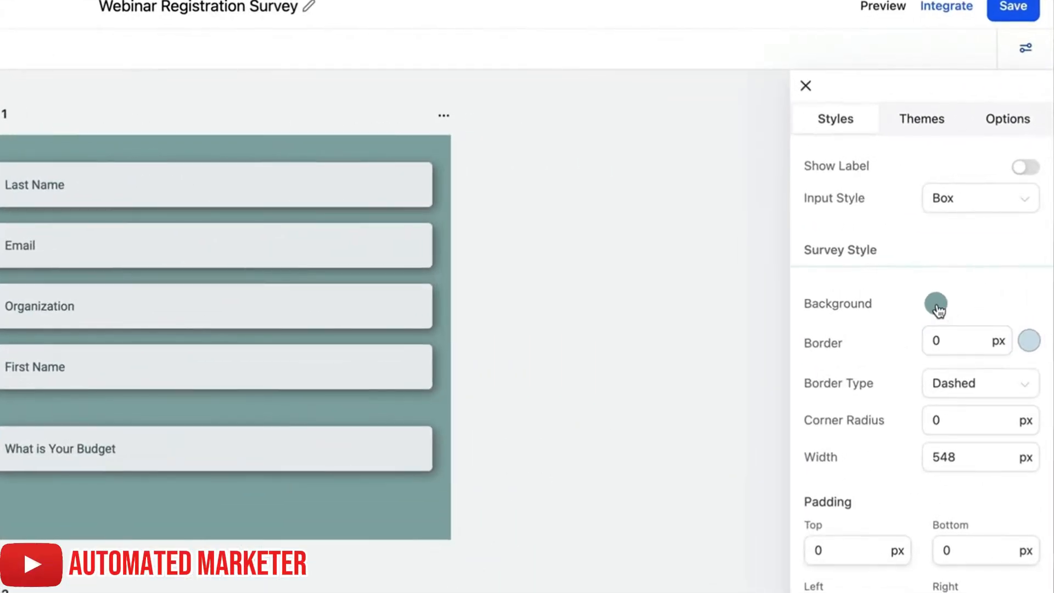
click(961, 274)
drag(965, 426, 930, 462)
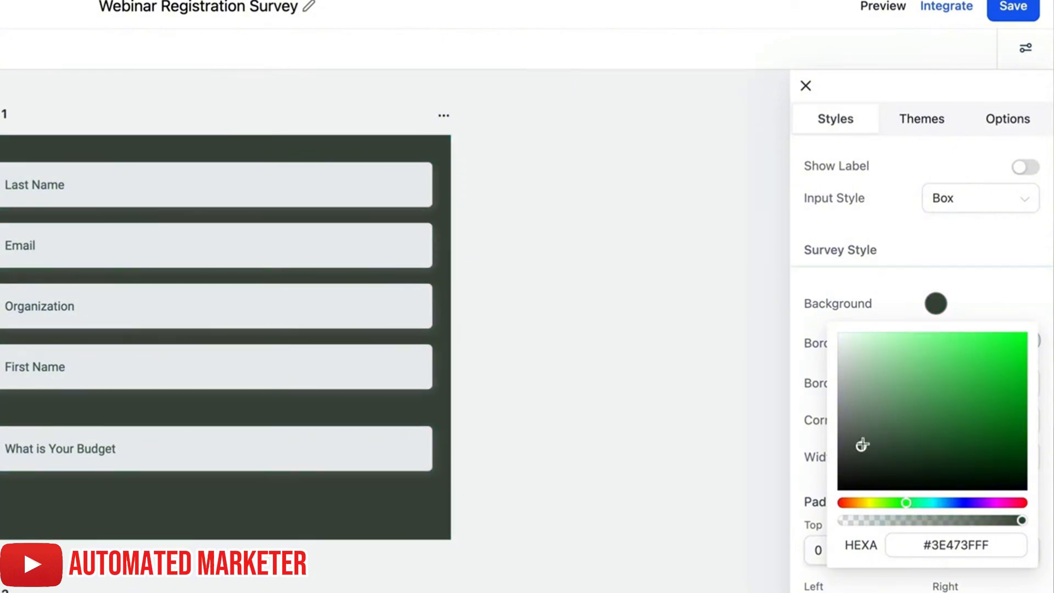
click(908, 399)
click(963, 504)
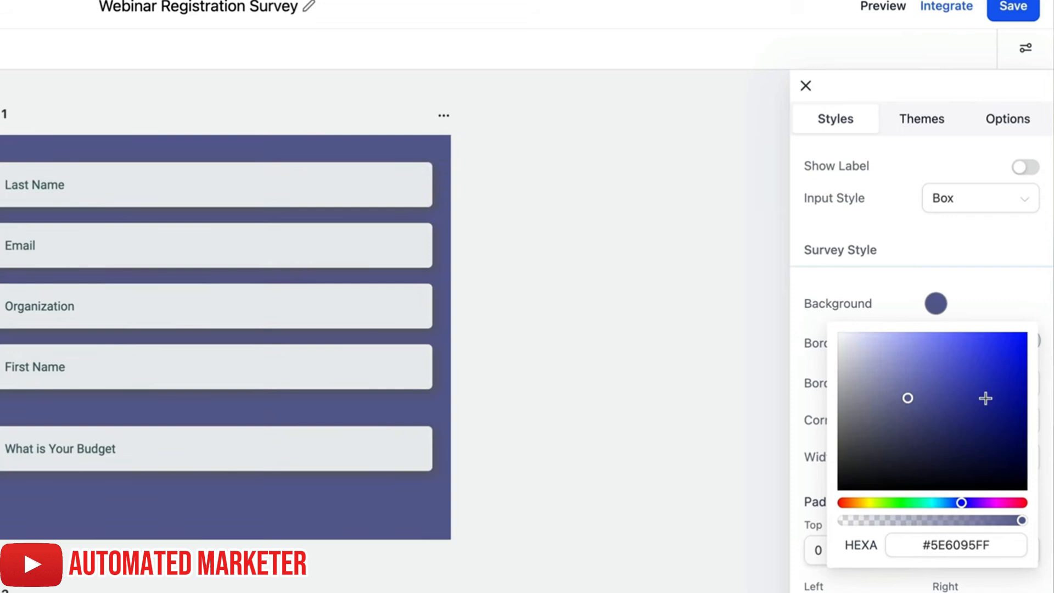
click(983, 445)
click(973, 375)
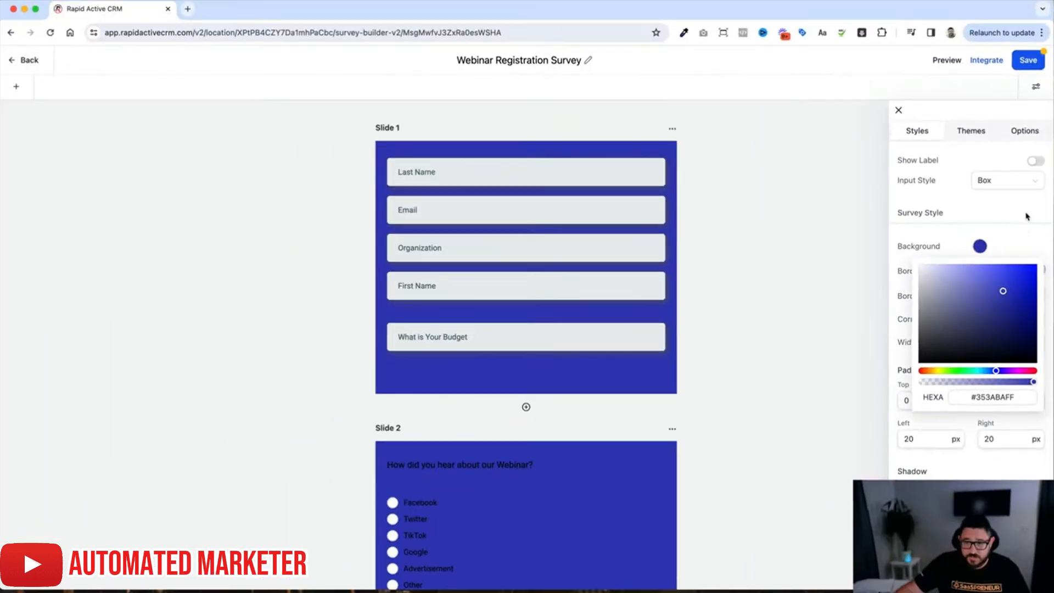
click(1022, 226)
Settle the survey background on pale lavender, #C5C6DAFF
scroll(987, 359, down, 3)
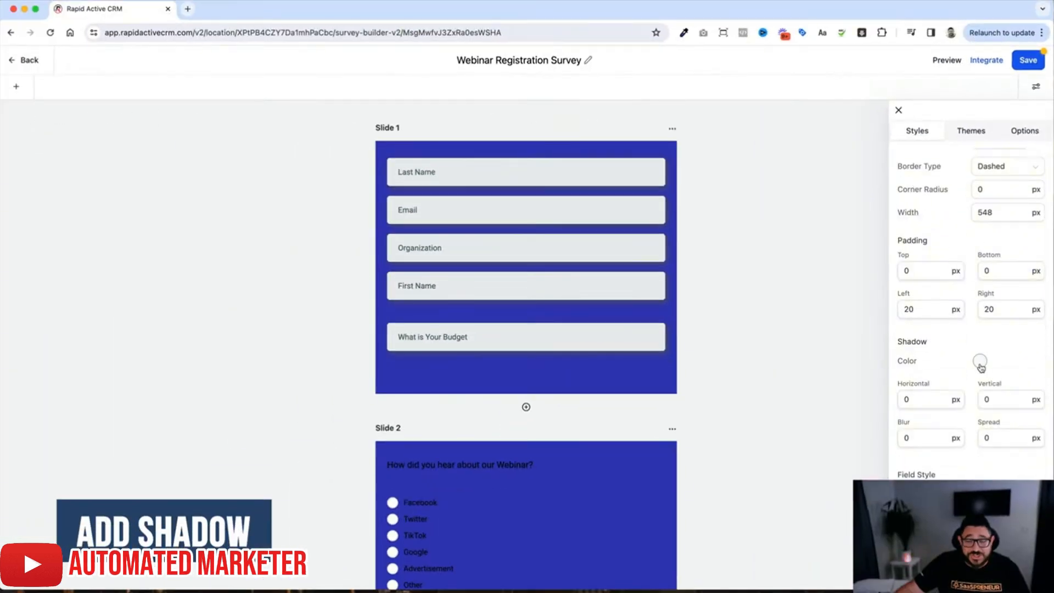
click(980, 363)
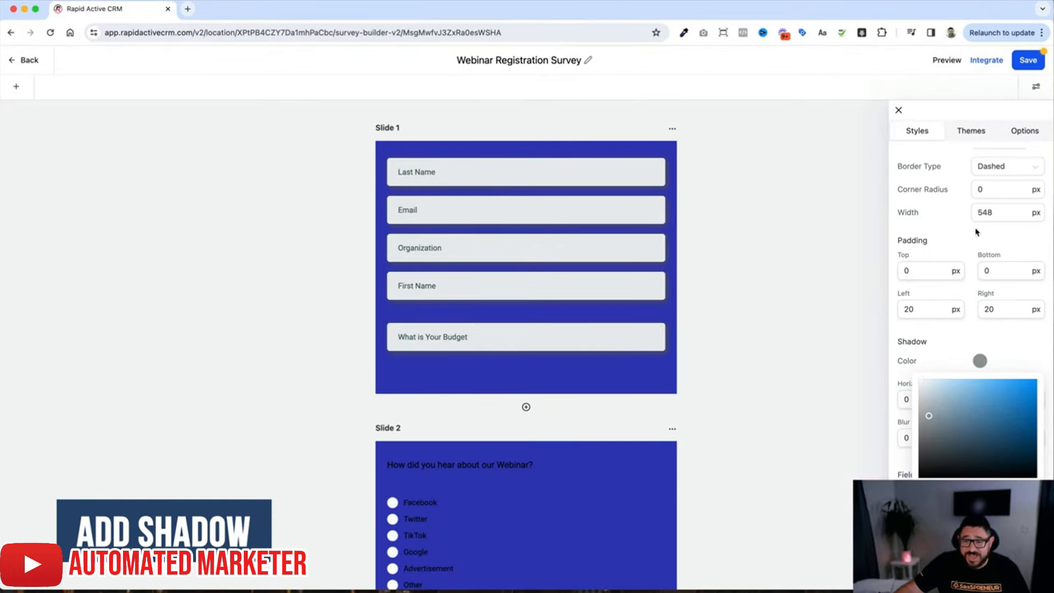
scroll(983, 220, up, 3)
click(978, 276)
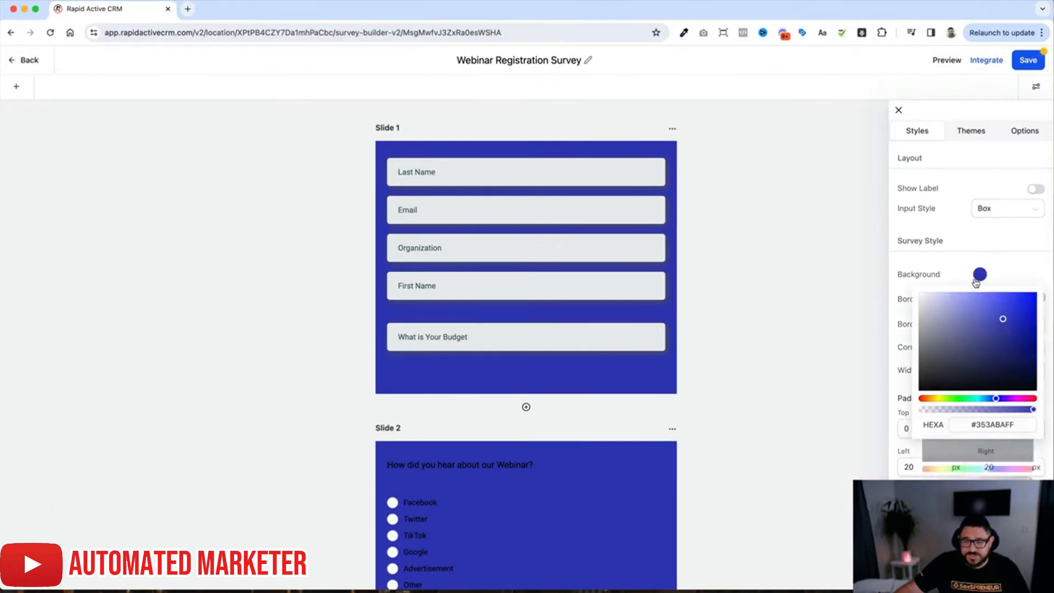
click(943, 323)
click(930, 307)
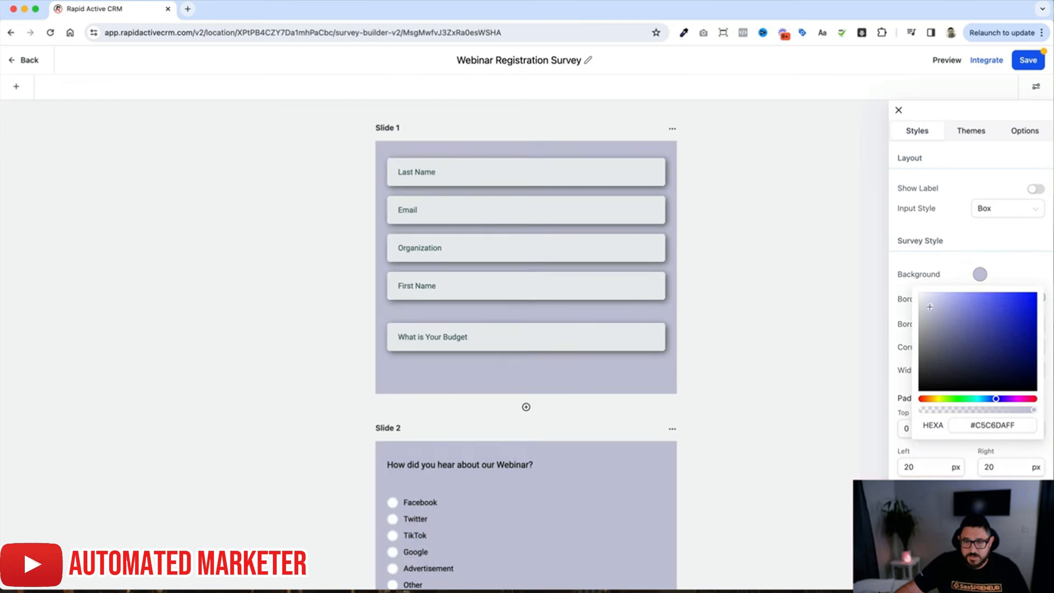
click(1025, 264)
scroll(1028, 275, down, 3)
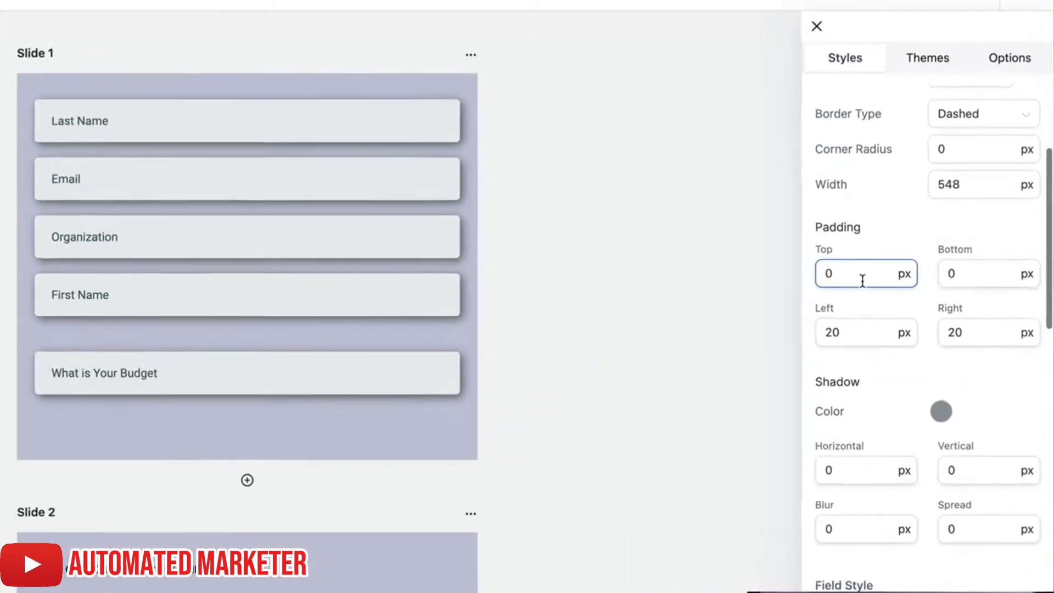
Adjust the survey's shadow settings for a soft 3px offset shadow
scroll(884, 313, down, 1)
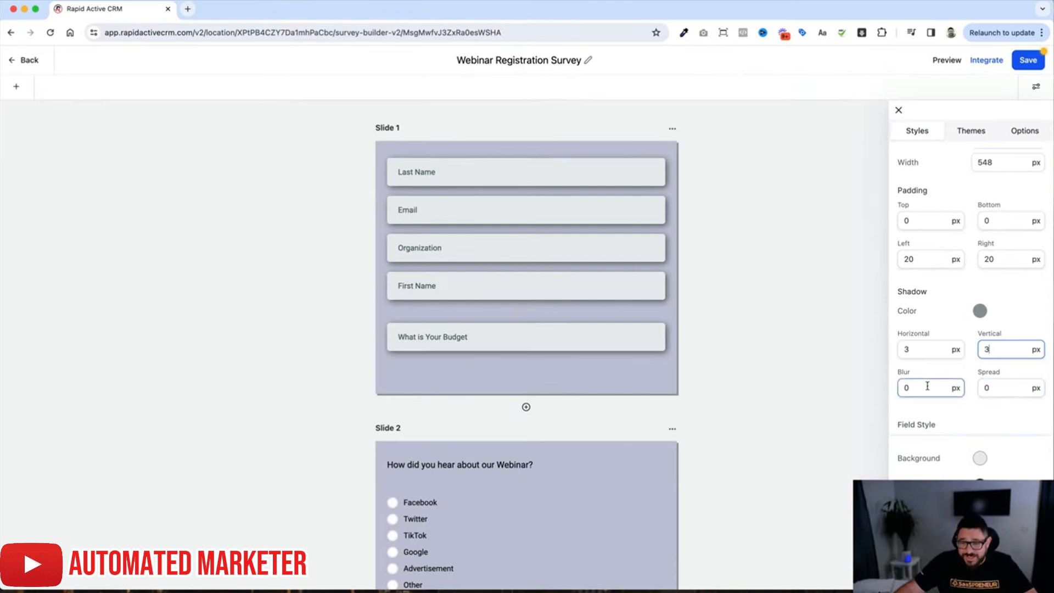
text(1)
scroll(802, 379, down, 4)
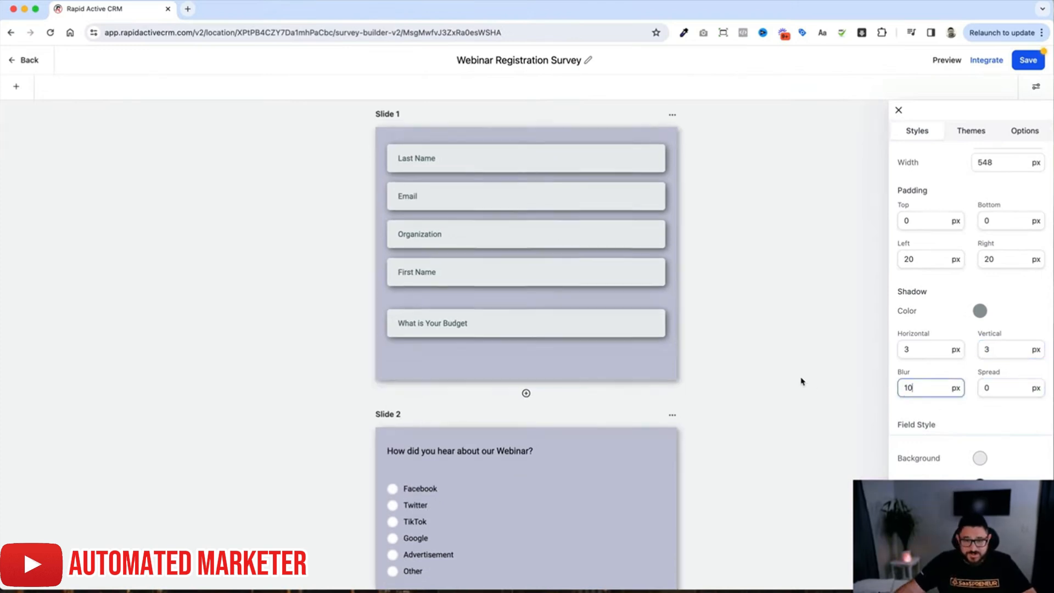
scroll(926, 388, down, 3)
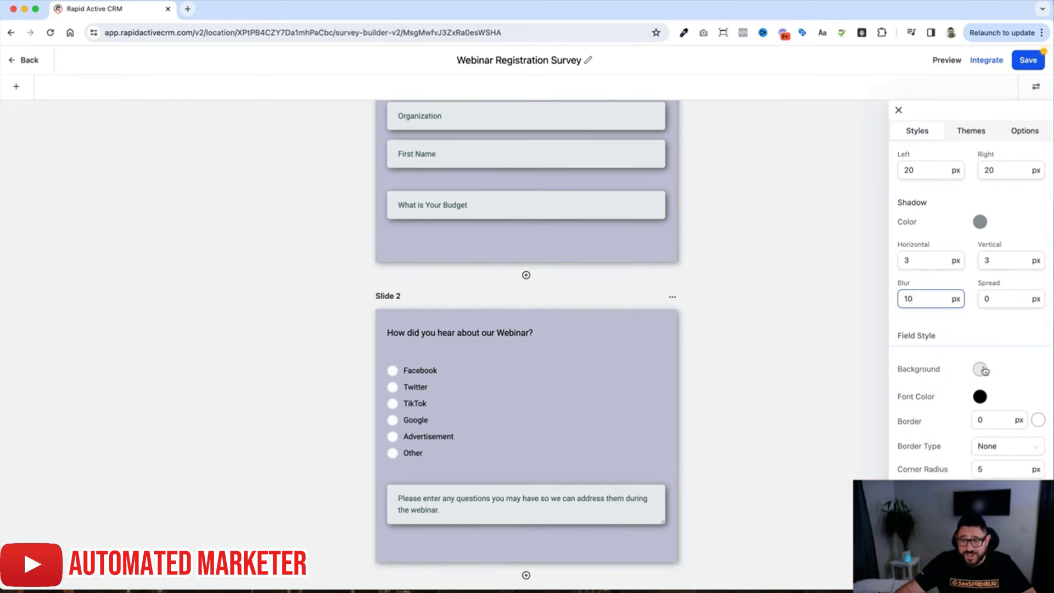
scroll(985, 371, down, 3)
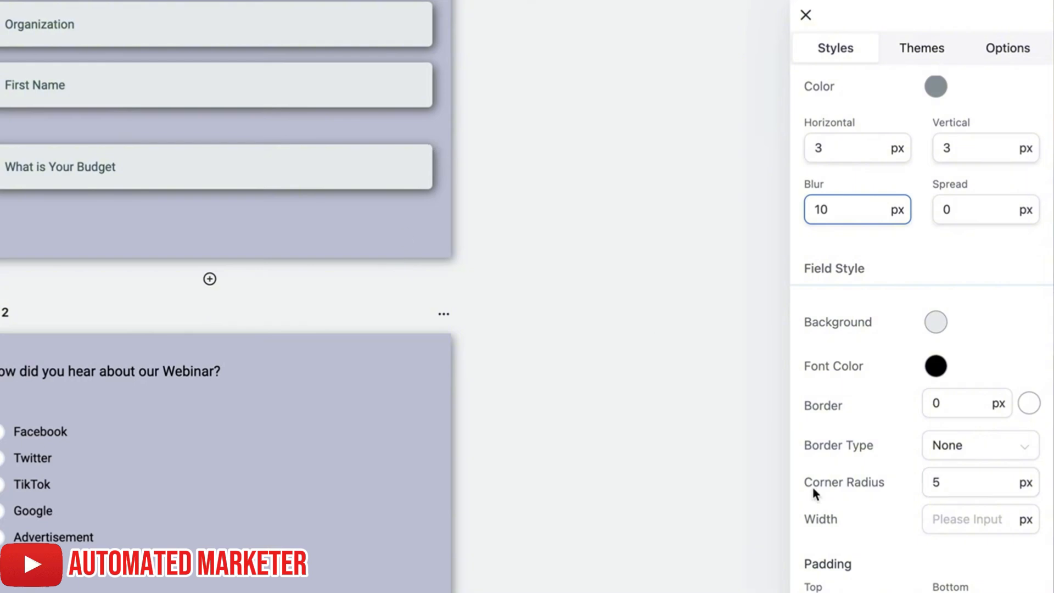
Set the Field Style corner radius to 50 for fully rounded inputs
drag(944, 483, 893, 490)
text(15)
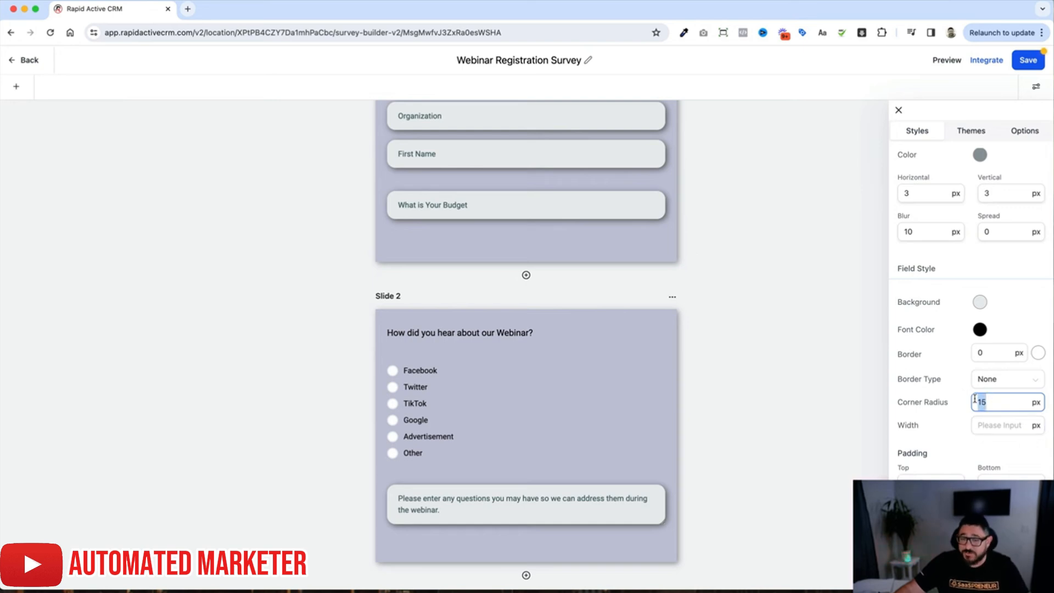
text(50)
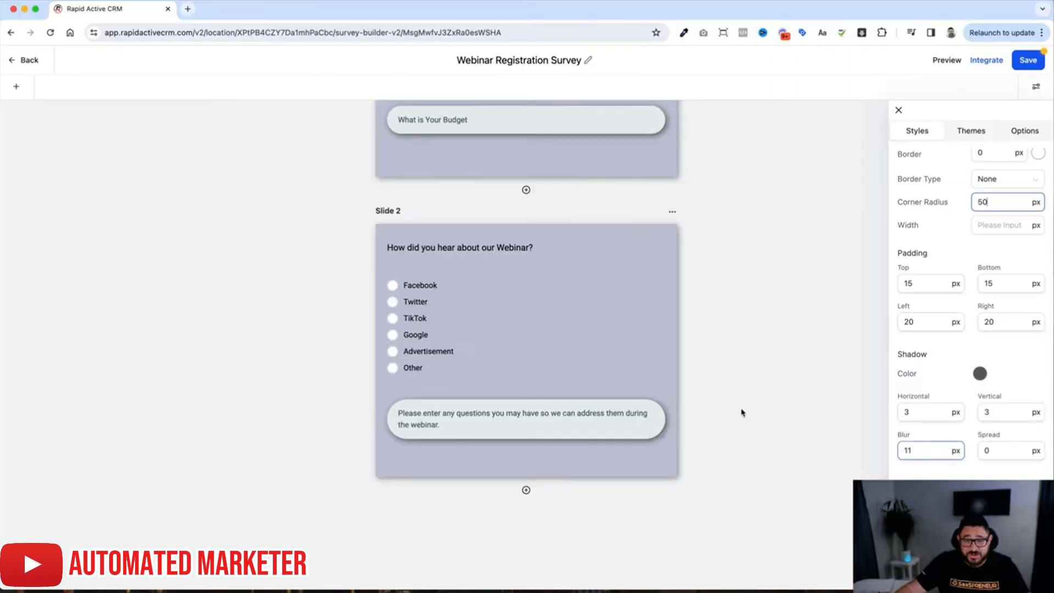
Make the placeholder text colour magenta, #C60B6FFF
scroll(1030, 430, down, 8)
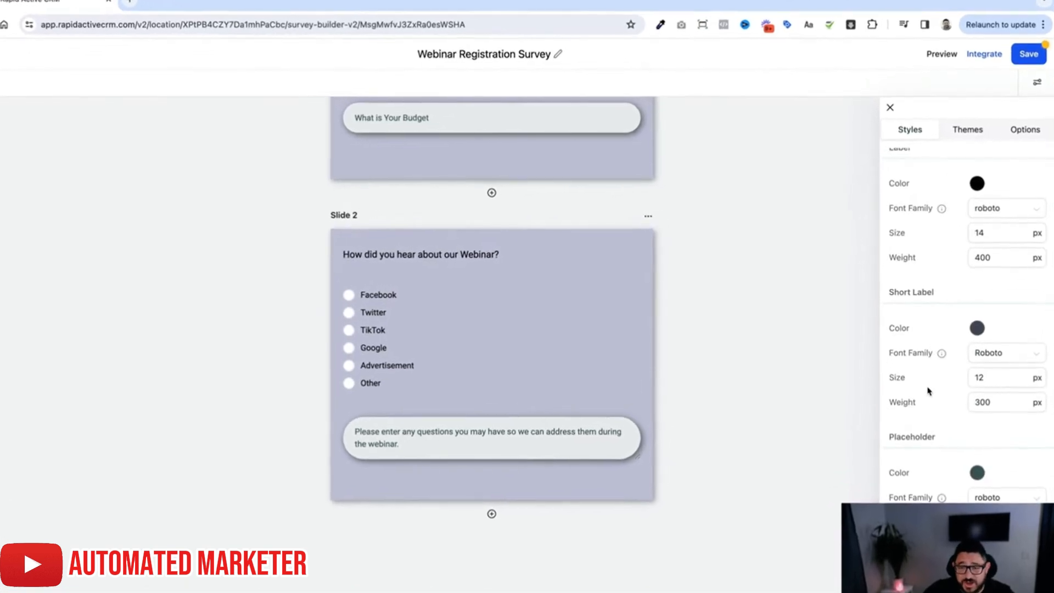
scroll(932, 382, down, 2)
scroll(928, 397, down, 3)
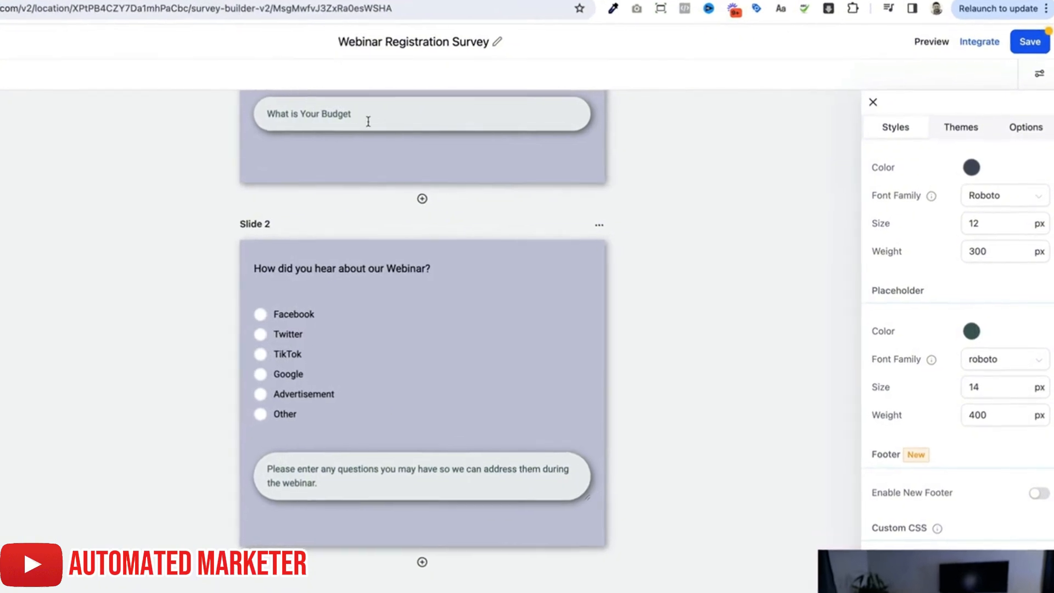
click(970, 336)
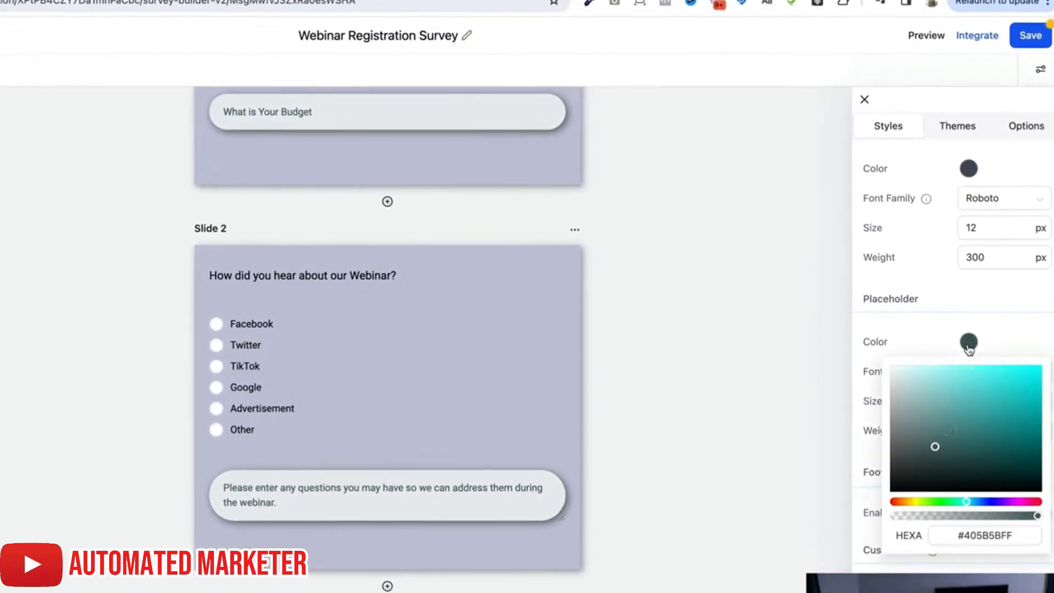
click(1026, 518)
drag(1026, 426, 1034, 400)
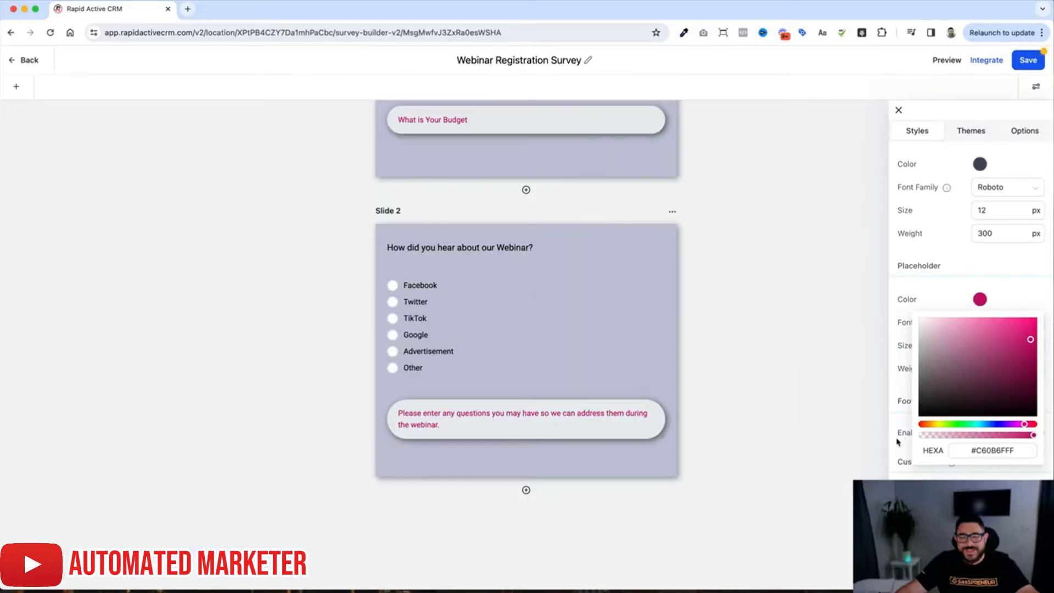
click(899, 441)
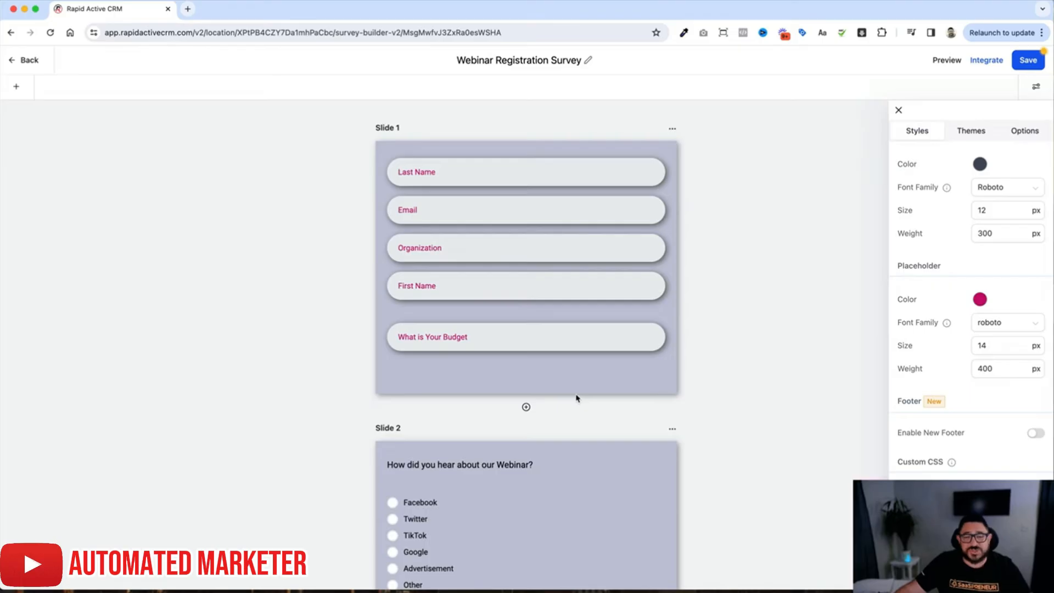
Scroll the canvas down to Slide 2's webinar source question
scroll(577, 396, down, 5)
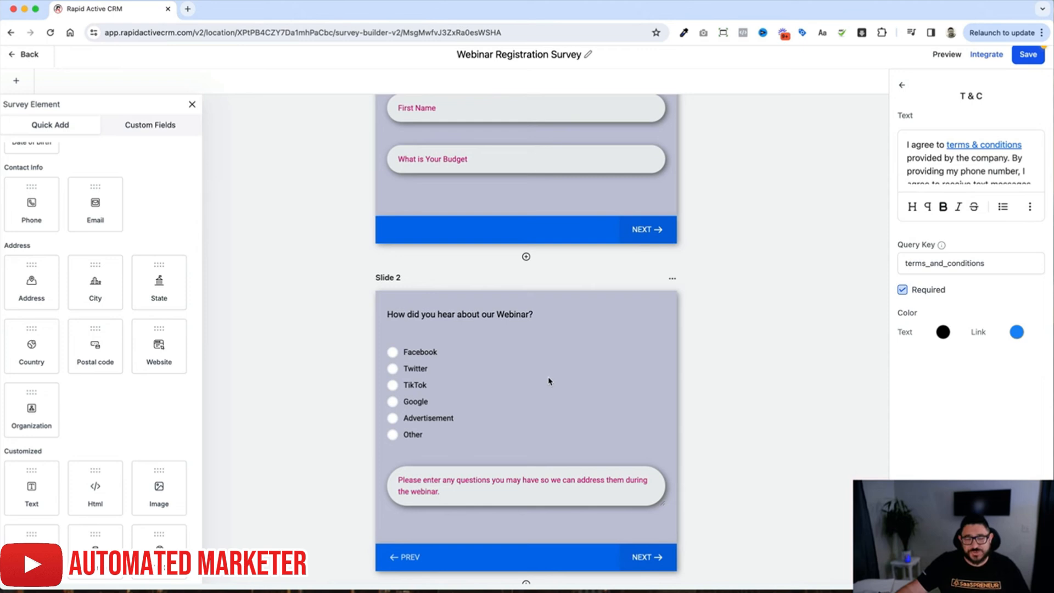
Insert a new blank slide after Slide 2
click(461, 391)
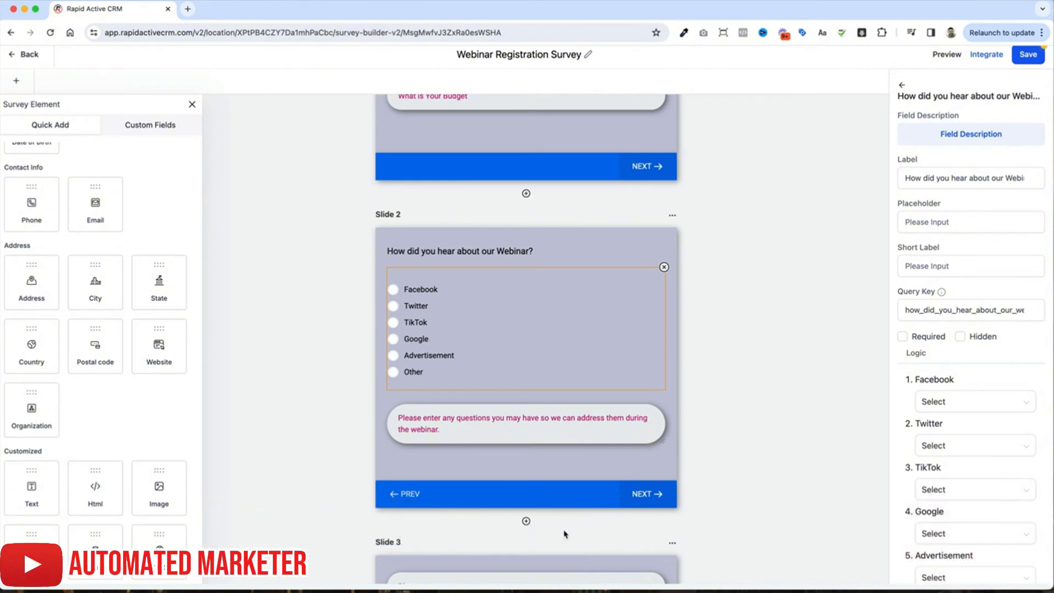
click(526, 521)
scroll(544, 522, down, 5)
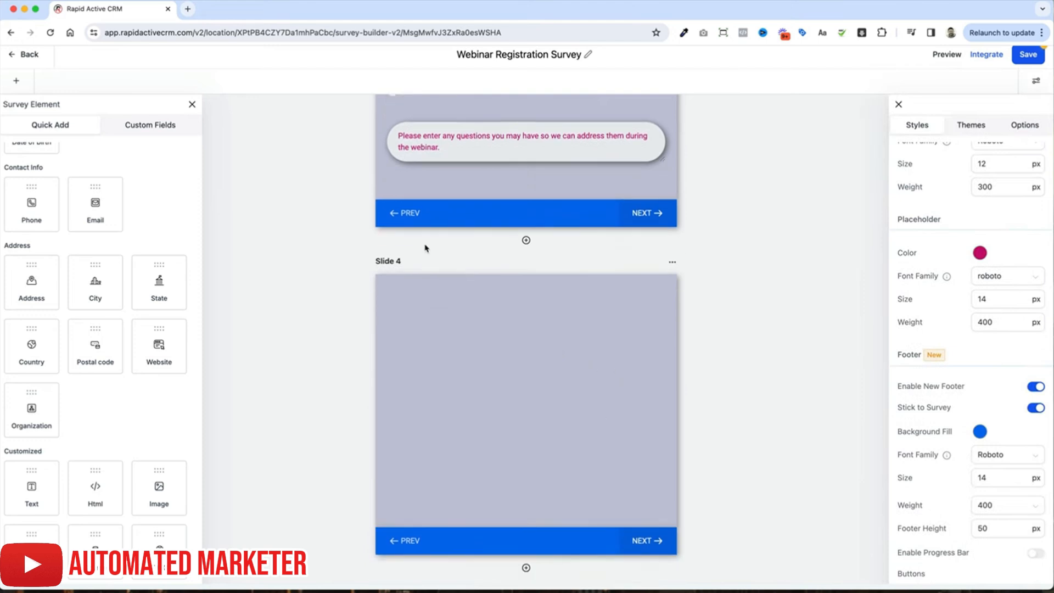
Rename the new slide 'Ask For the Users Facebook Business Page'
click(673, 264)
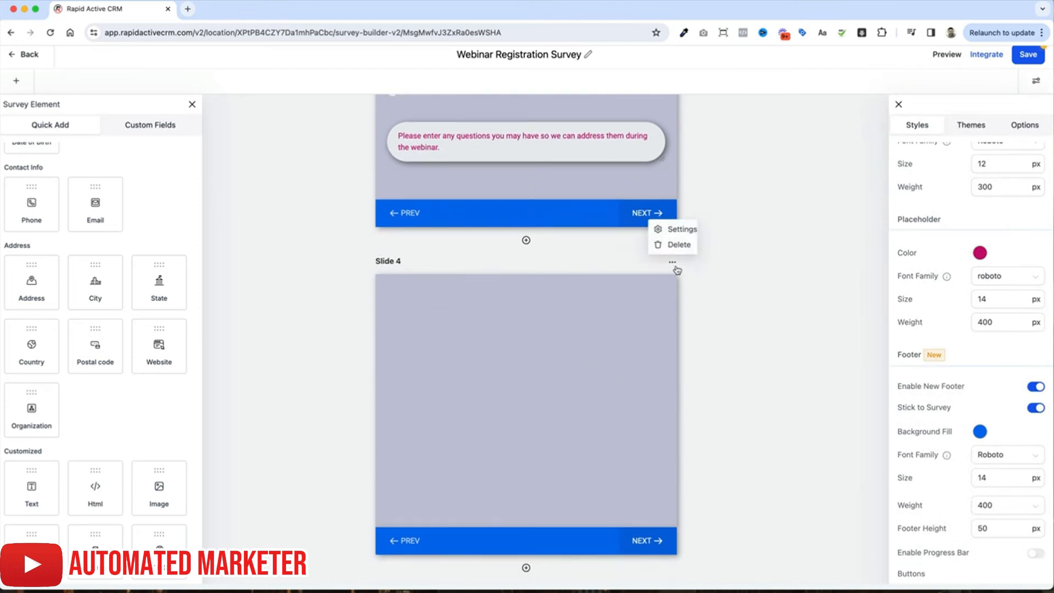
click(686, 231)
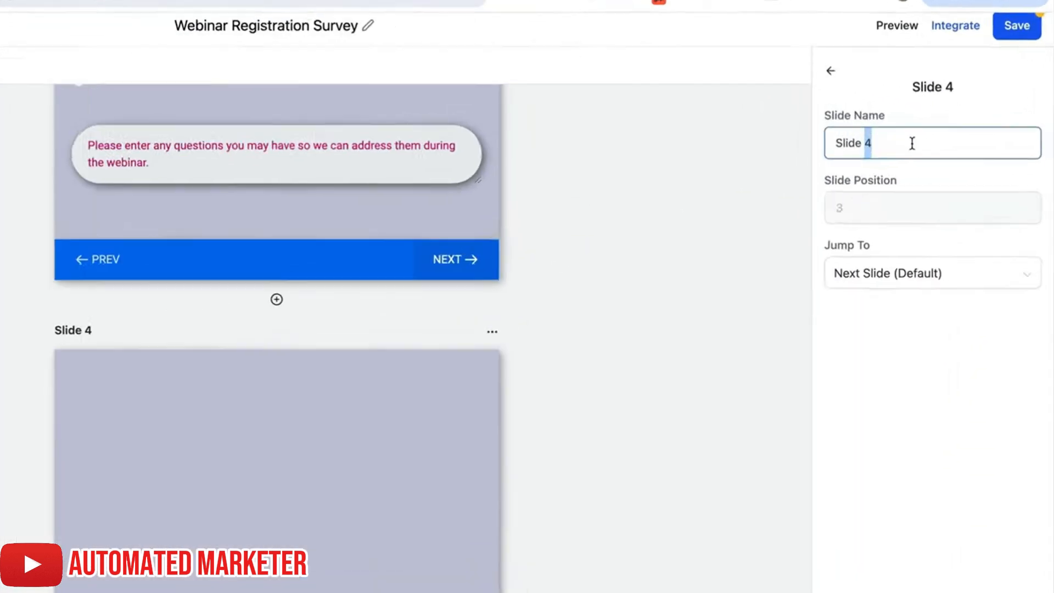
triple_click(959, 133)
text(Ask For the )
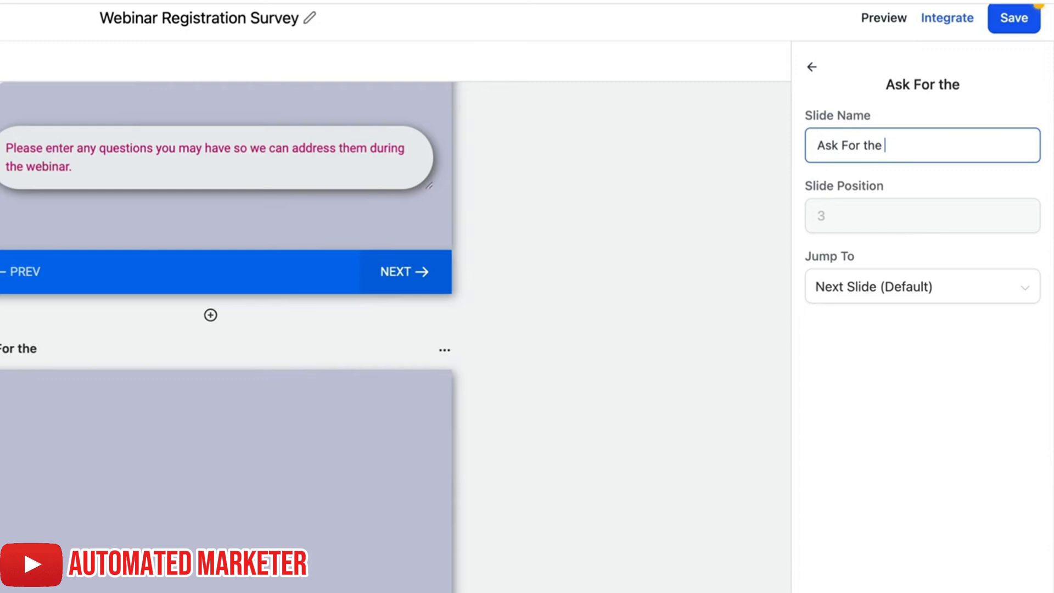
text(Users Facebook Business Pag)
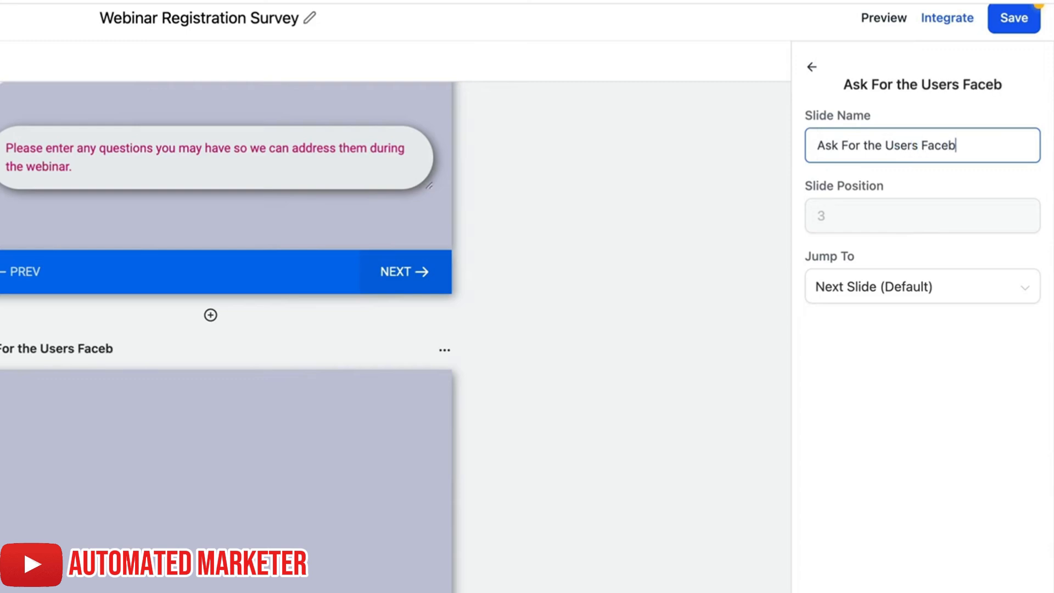
text(e)
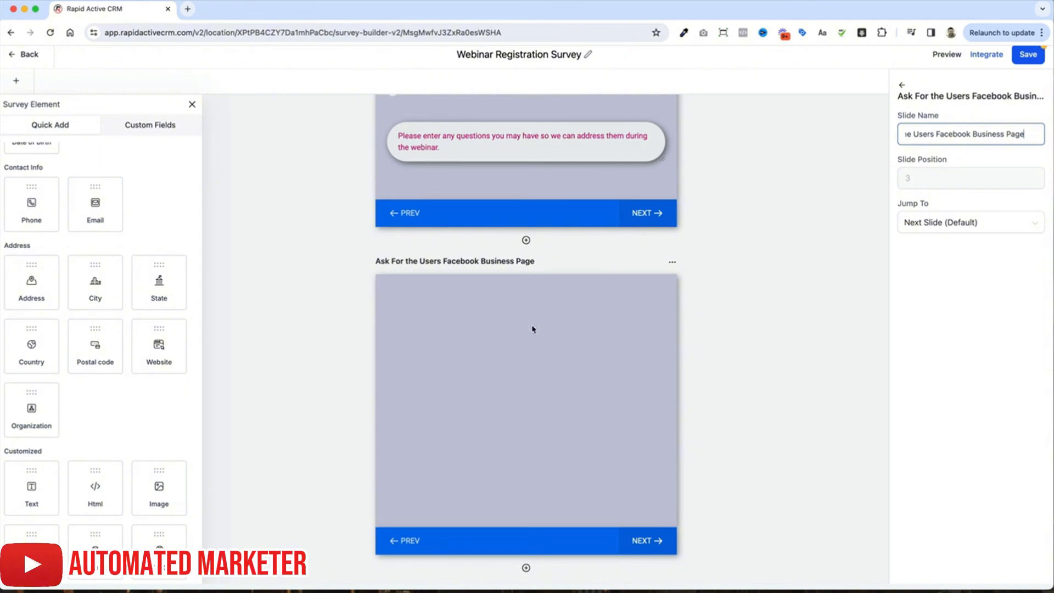
Show the list of custom fields in the Survey Element panel
scroll(532, 329, up, 1)
scroll(532, 330, down, 4)
scroll(532, 330, up, 3)
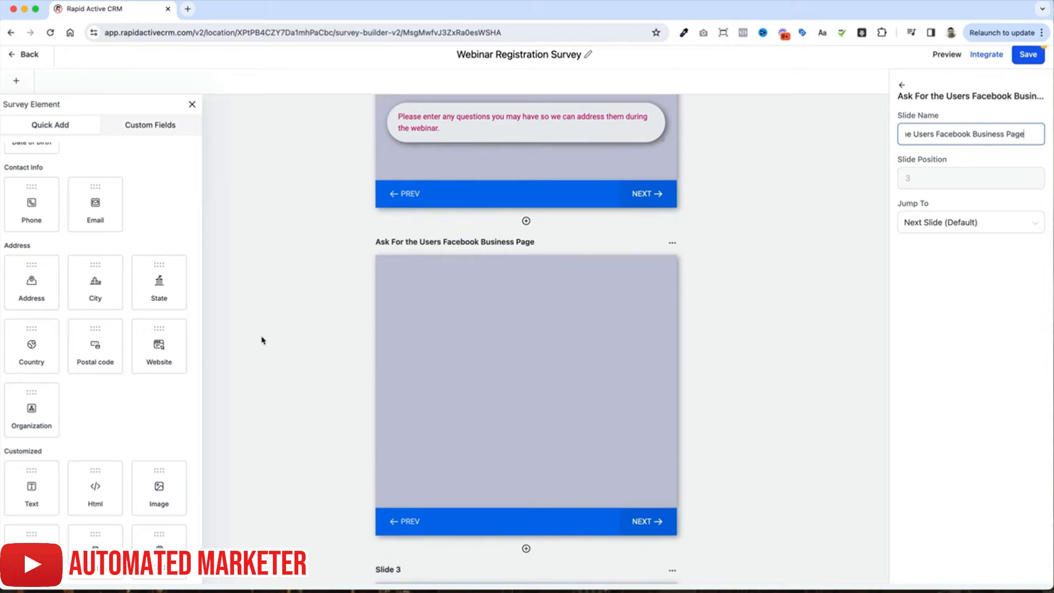
click(163, 127)
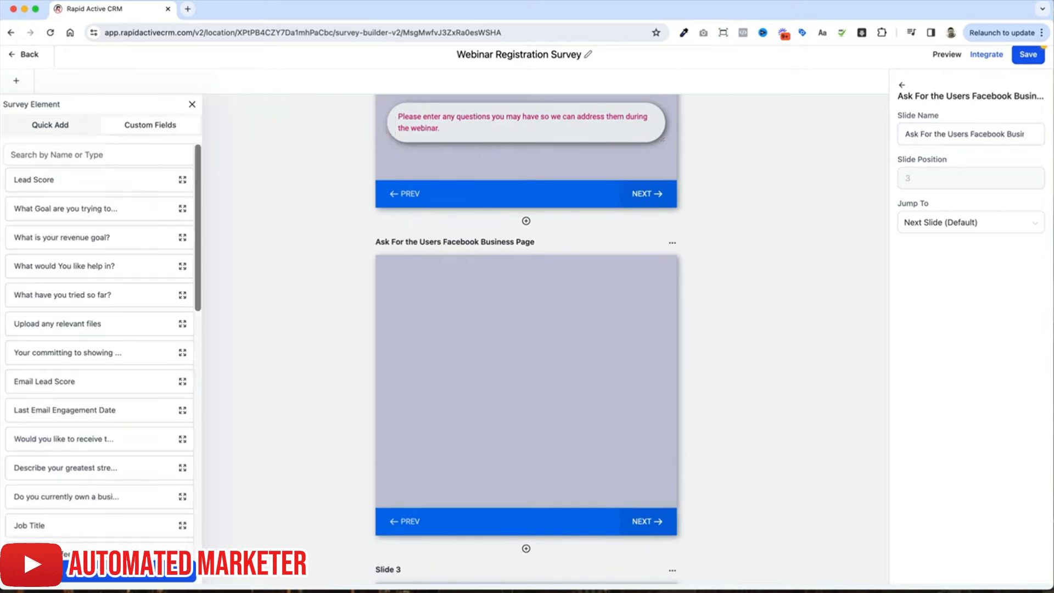
Create a single-line custom field 'Your Facebook Business Page' in the Additional Info group
click(131, 582)
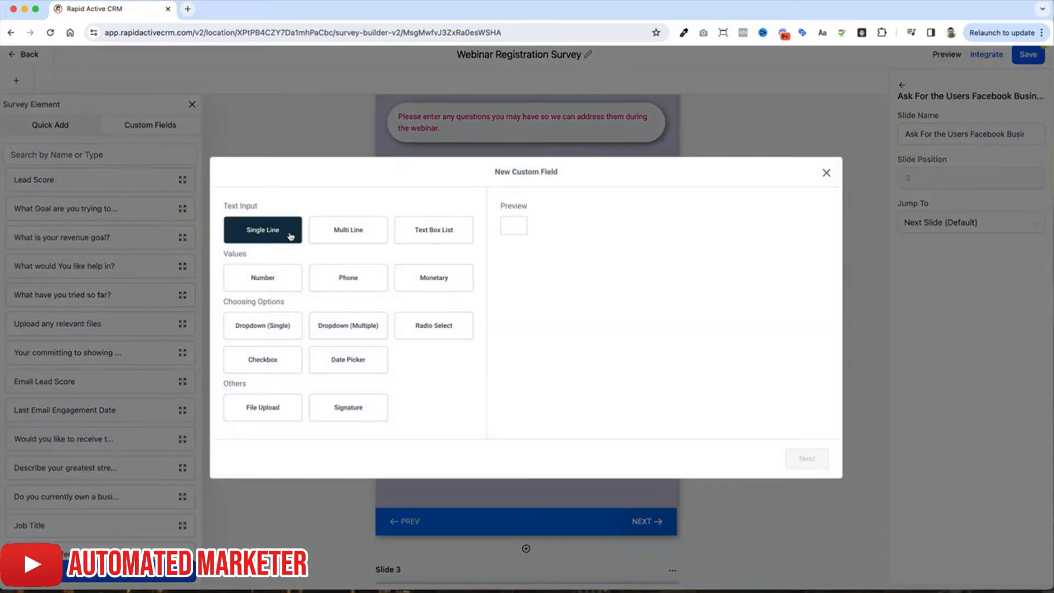
click(291, 237)
click(805, 458)
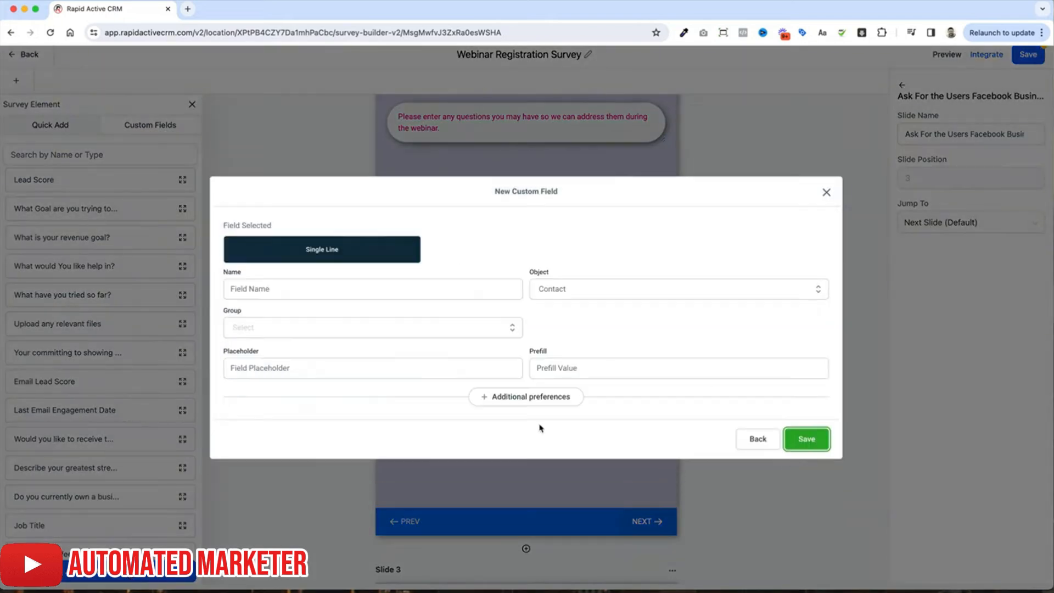
click(395, 294)
text(Your Face)
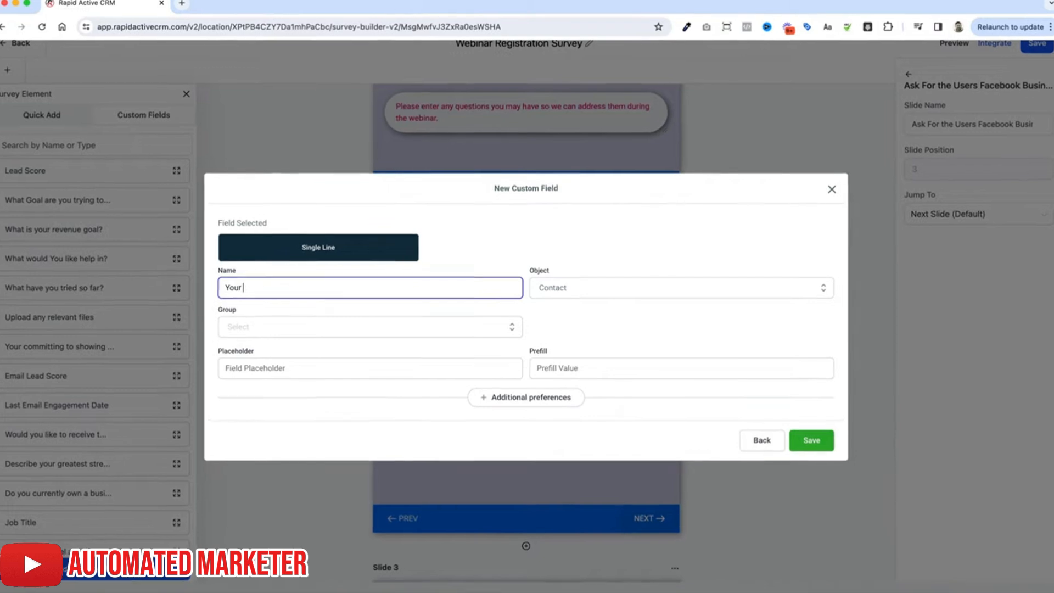
text(book Business page)
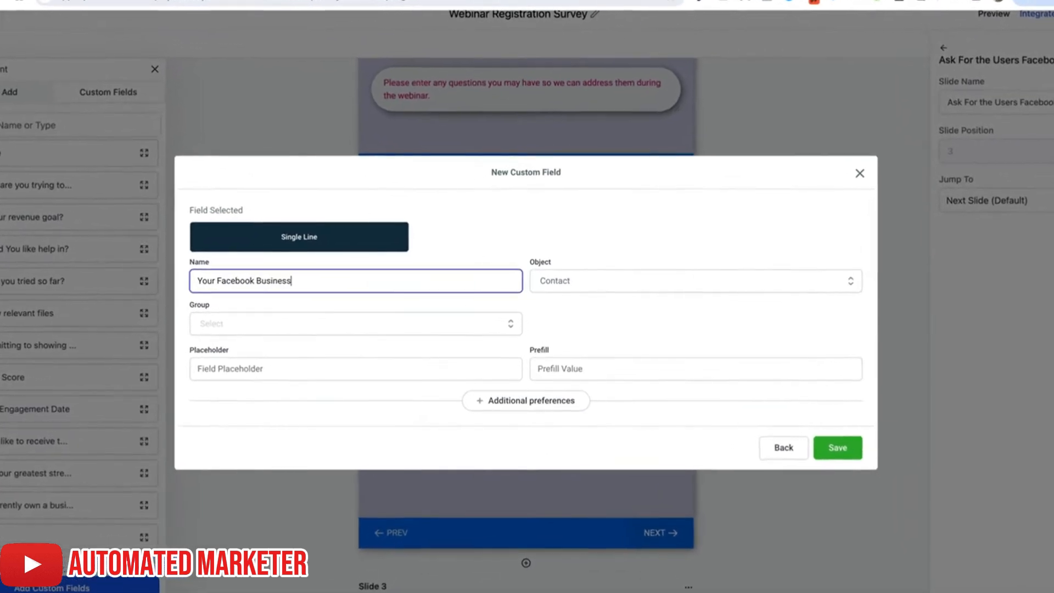
key(BackSpace)
key(BackSpace)
key(BackSpace)
key(BackSpace)
text(Page)
click(330, 323)
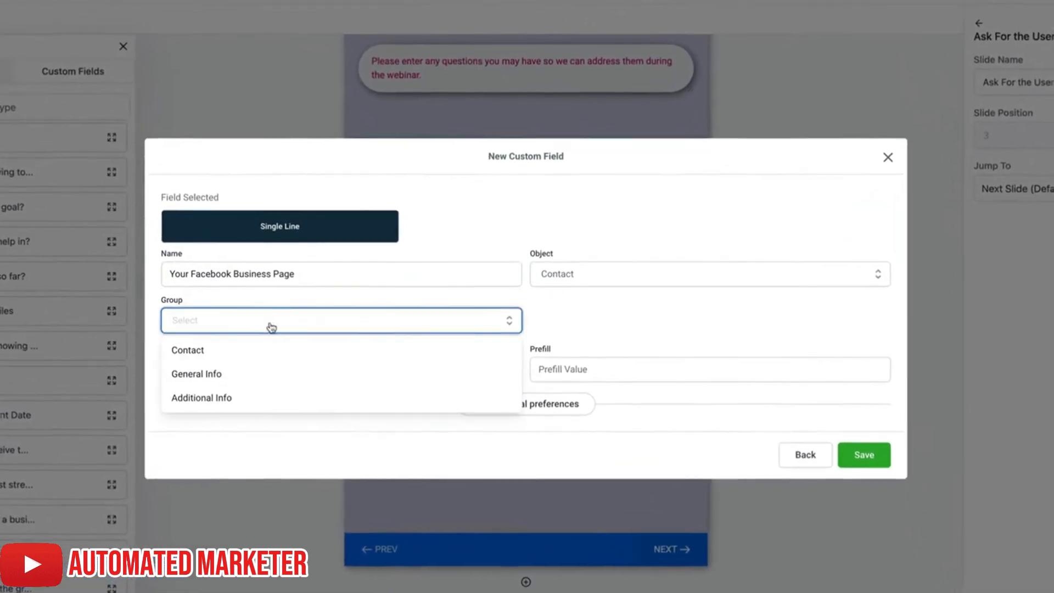
click(240, 400)
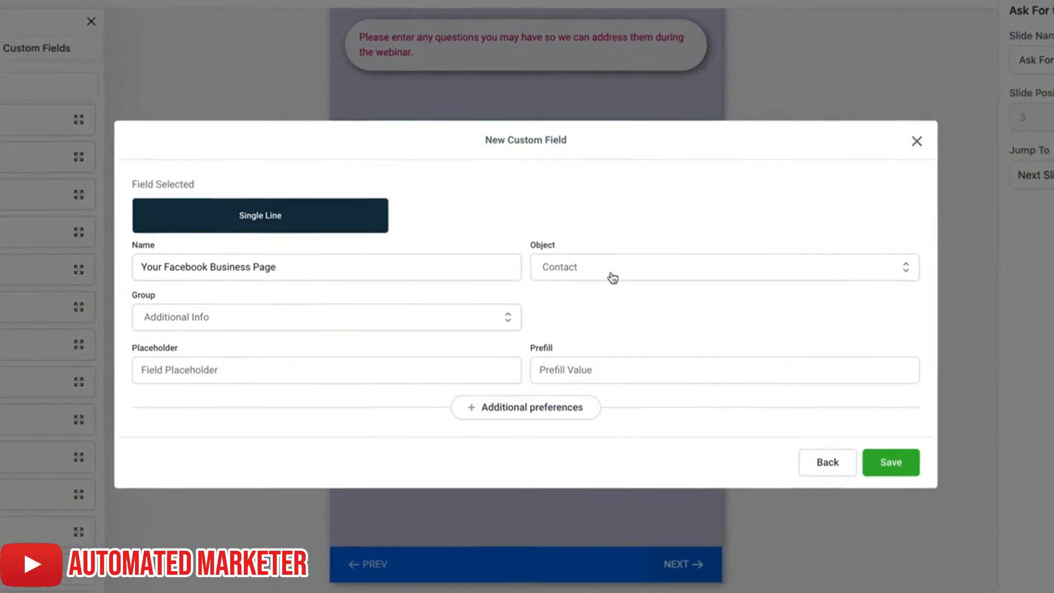
click(914, 468)
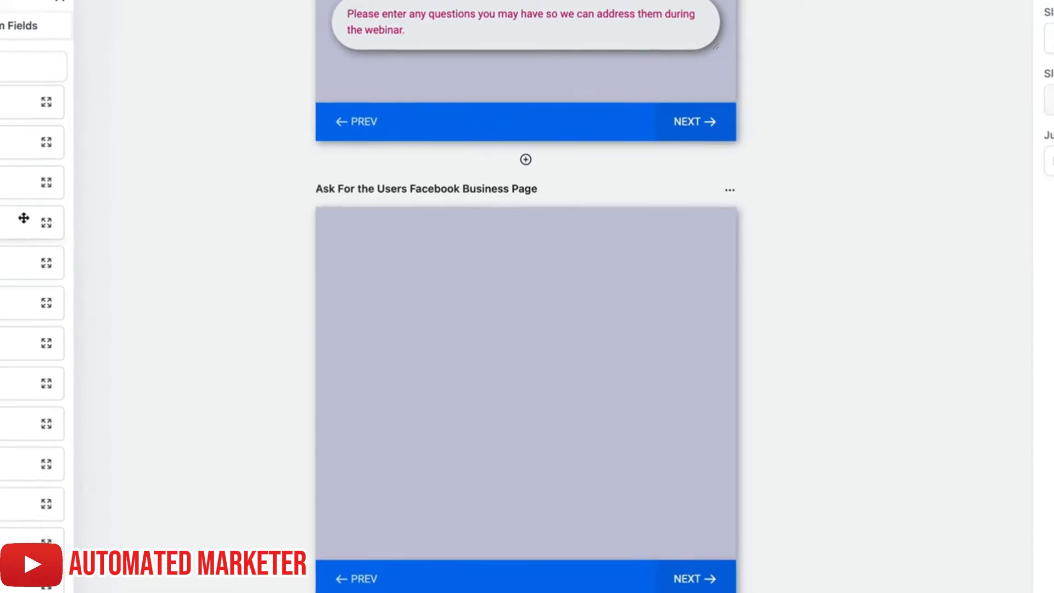
Place the Your Facebook Business Page field on the new slide
scroll(119, 271, down, 5)
scroll(119, 271, down, 6)
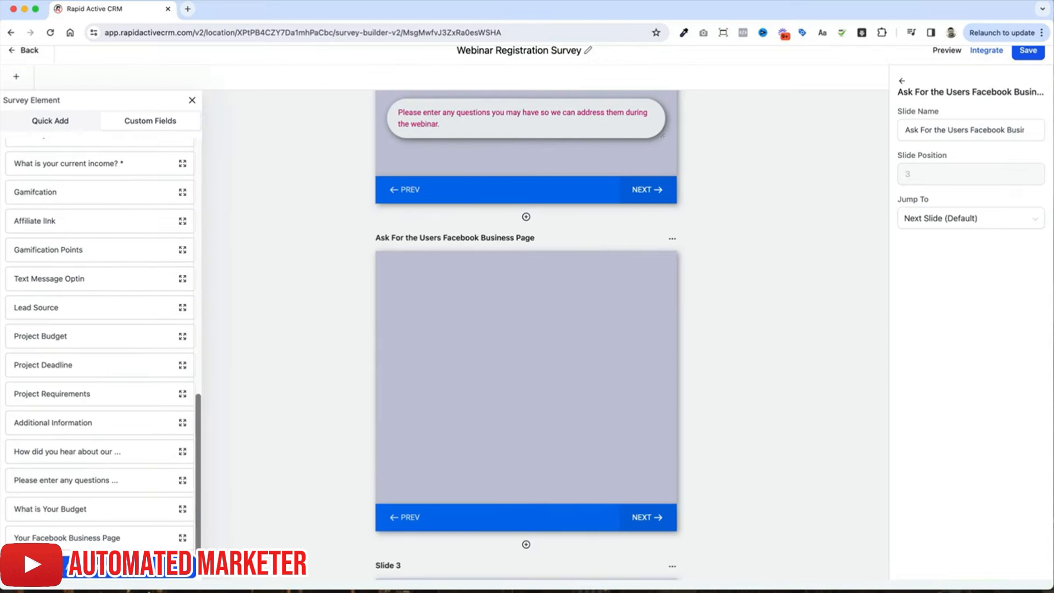
drag(110, 541, 617, 351)
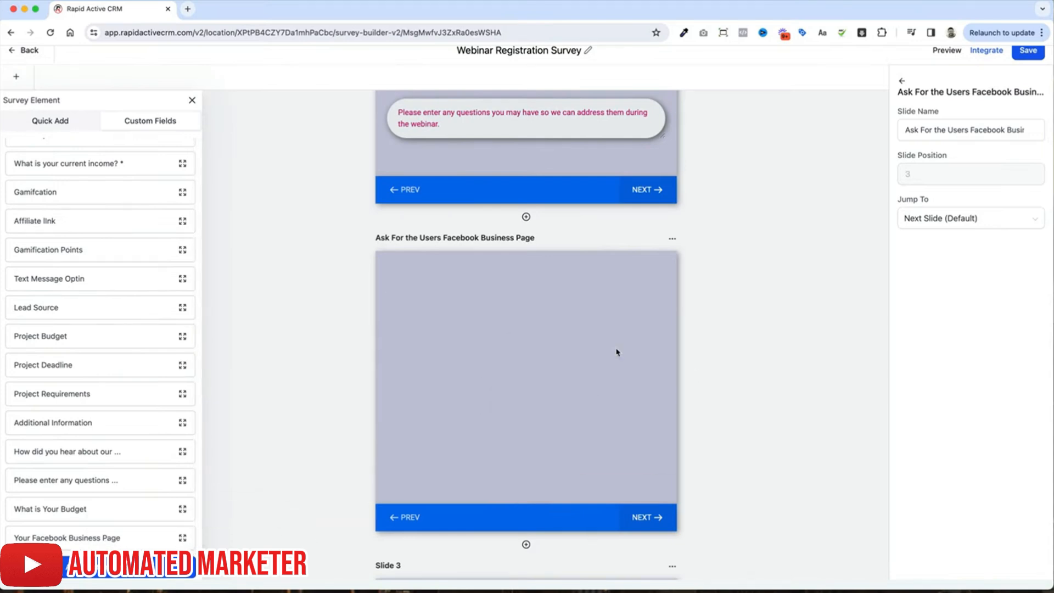
Copy the field's label into its placeholder text
click(466, 287)
drag(1023, 174, 880, 173)
key(super+c)
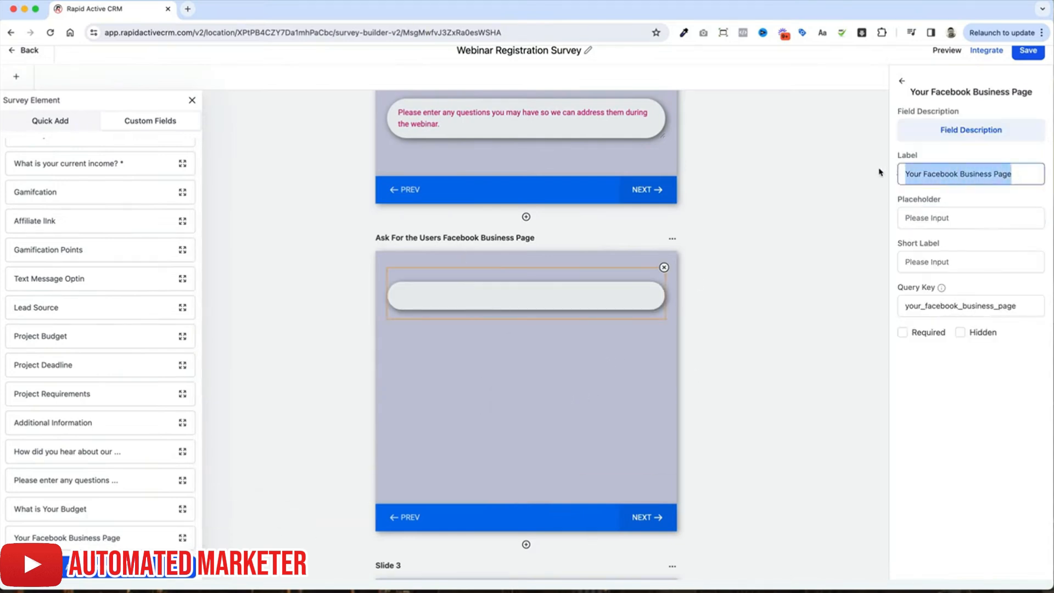
click(961, 219)
key(super+v)
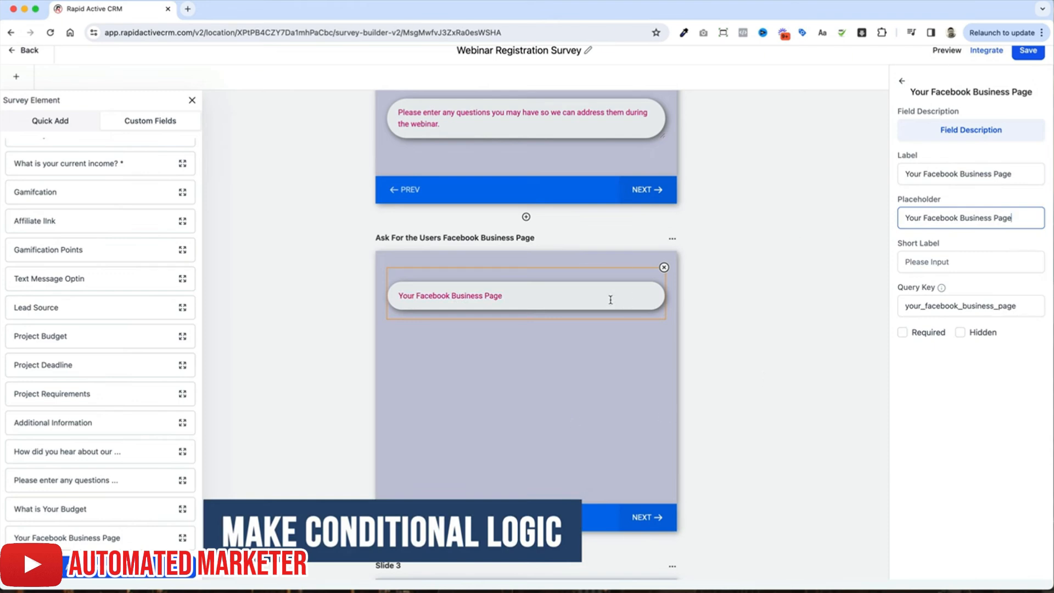
scroll(610, 300, up, 7)
click(509, 370)
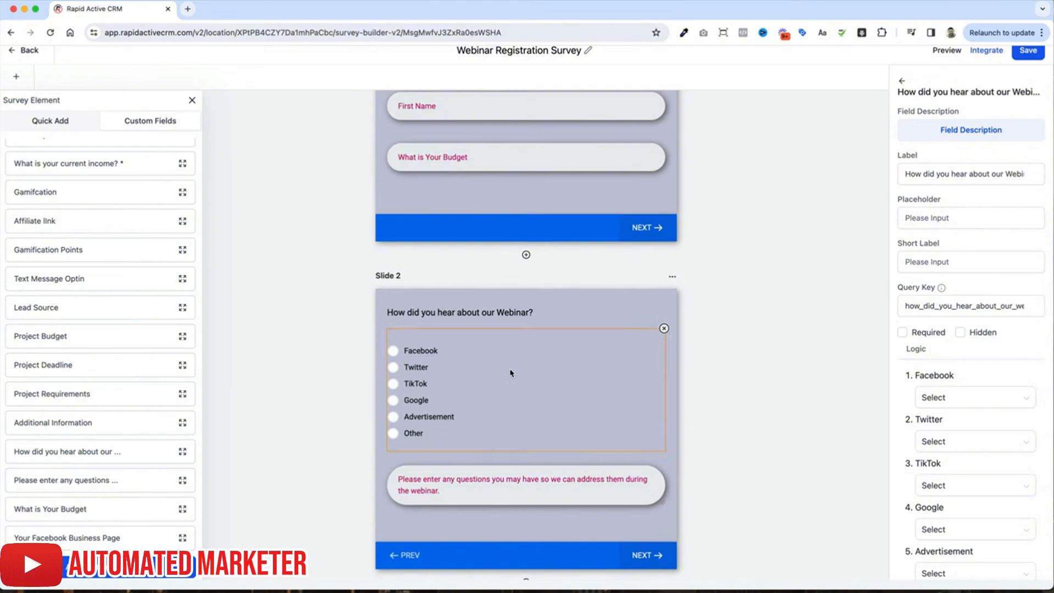
Set Facebook logic to P3 (Business Page slide) and Twitter to P4 - Slide 3, then save and preview
click(932, 408)
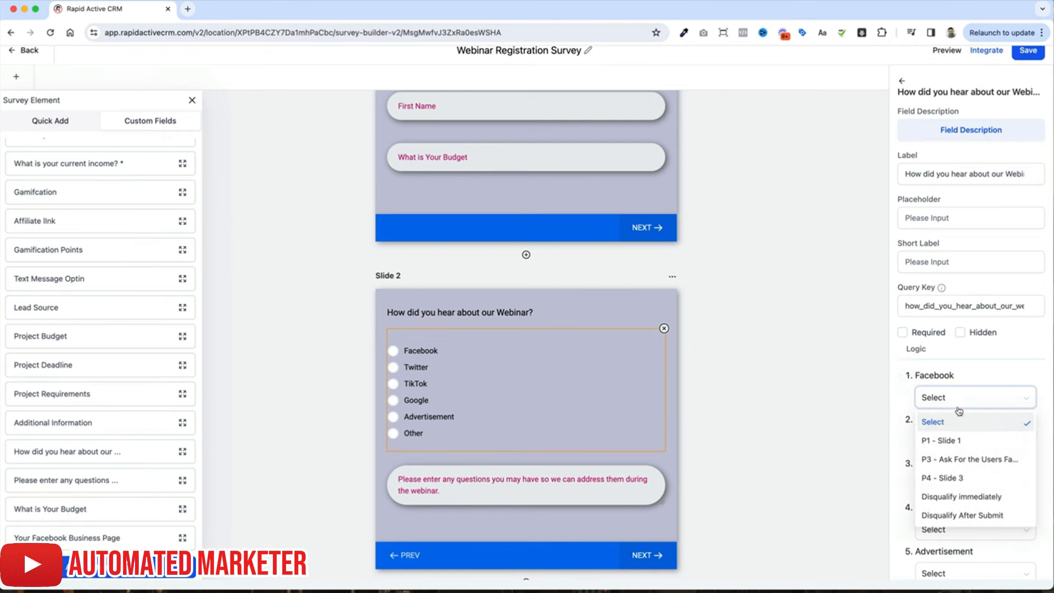
click(975, 459)
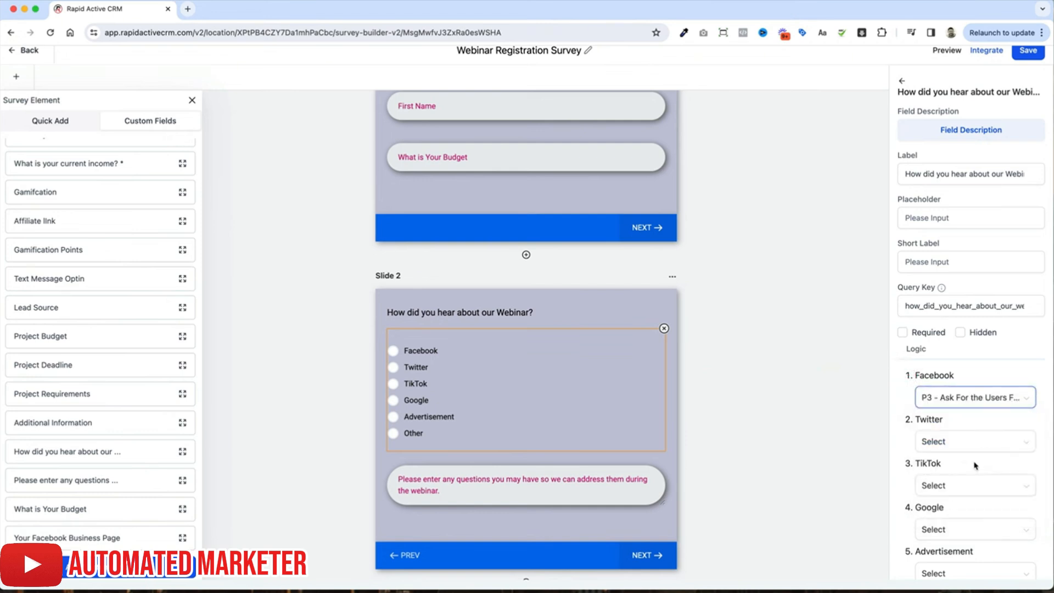
scroll(975, 440, down, 2)
click(972, 361)
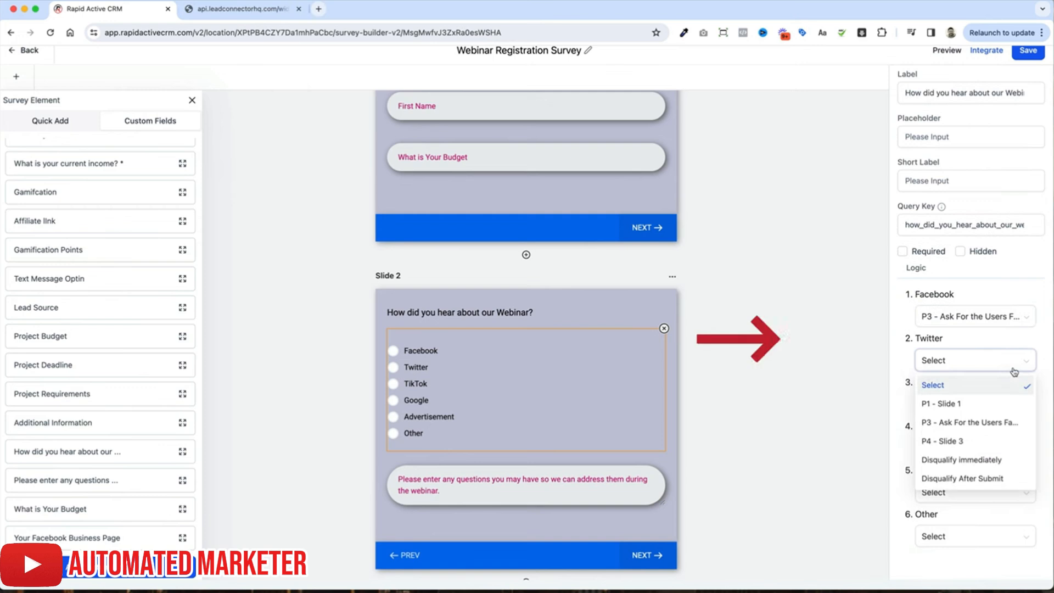
click(1003, 445)
click(1028, 51)
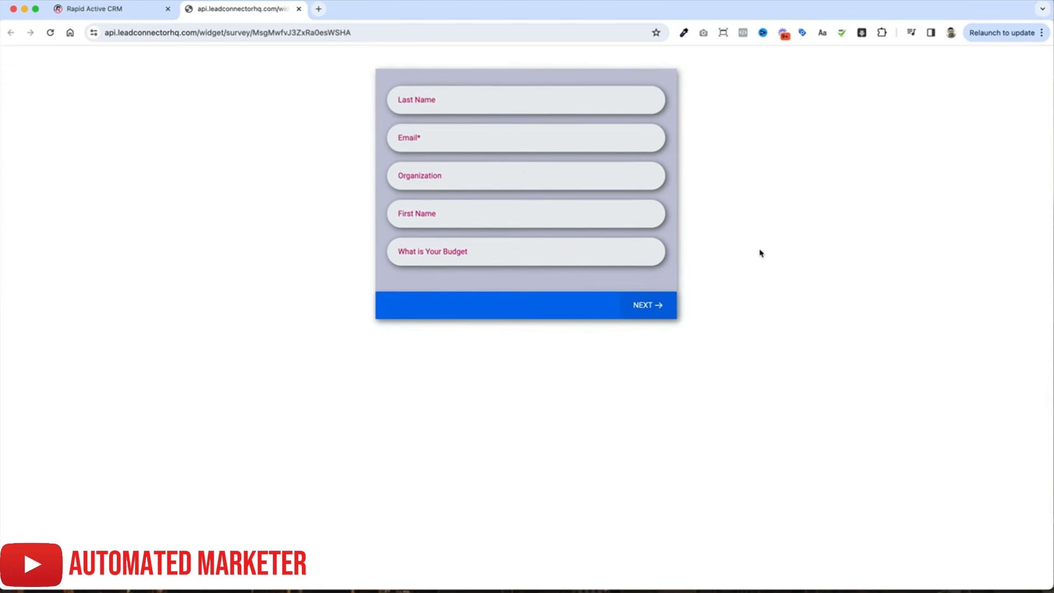
Fill the first preview page with a last name, email, organization 'Test', first name 'test' and budget 1234
click(495, 105)
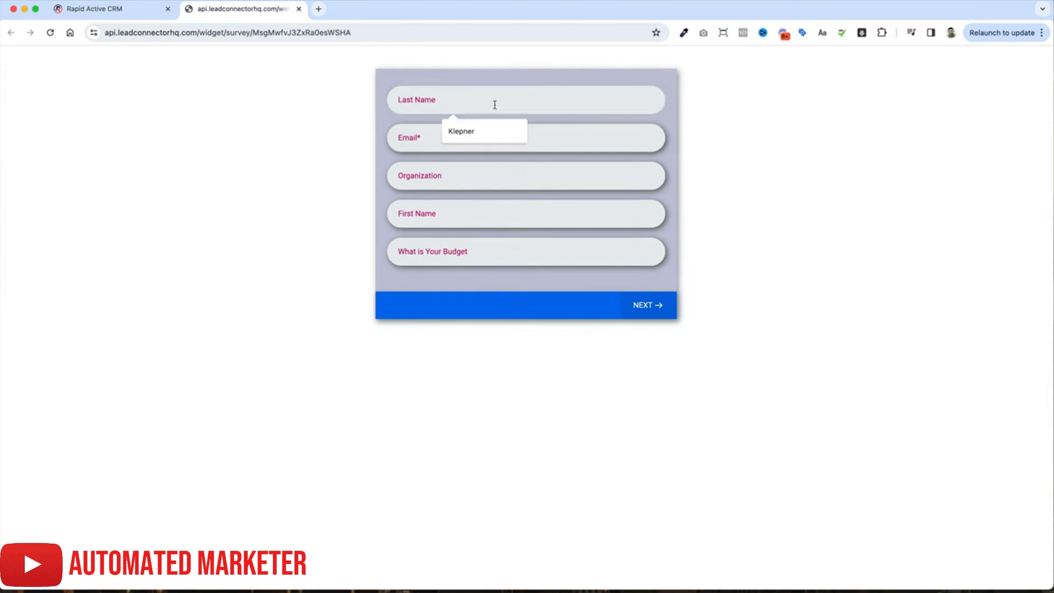
text(Klepner)
key(Tab)
text(andy@)
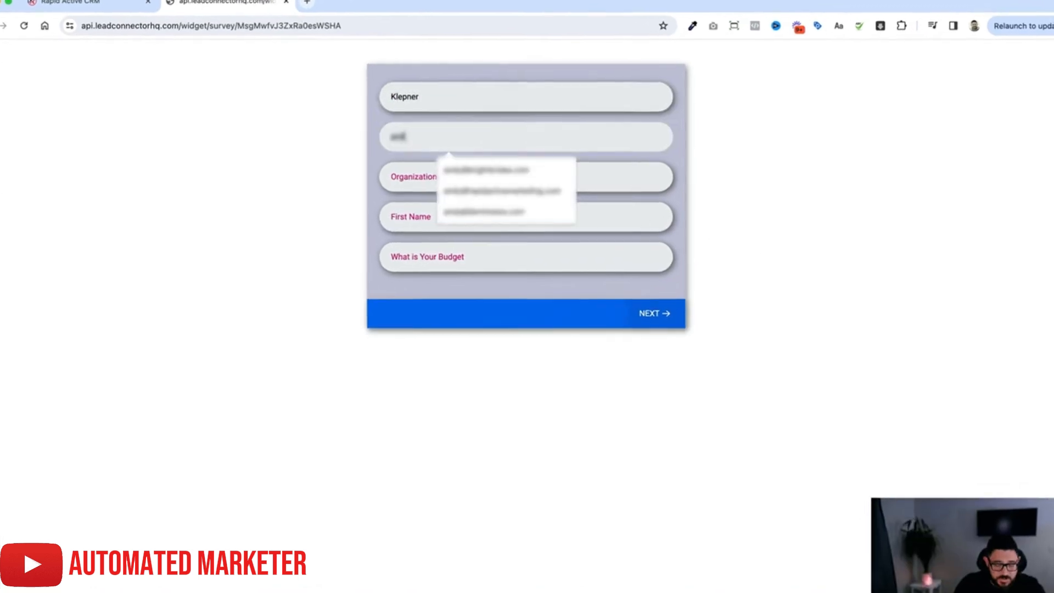
click(563, 196)
key(Tab)
text(Test)
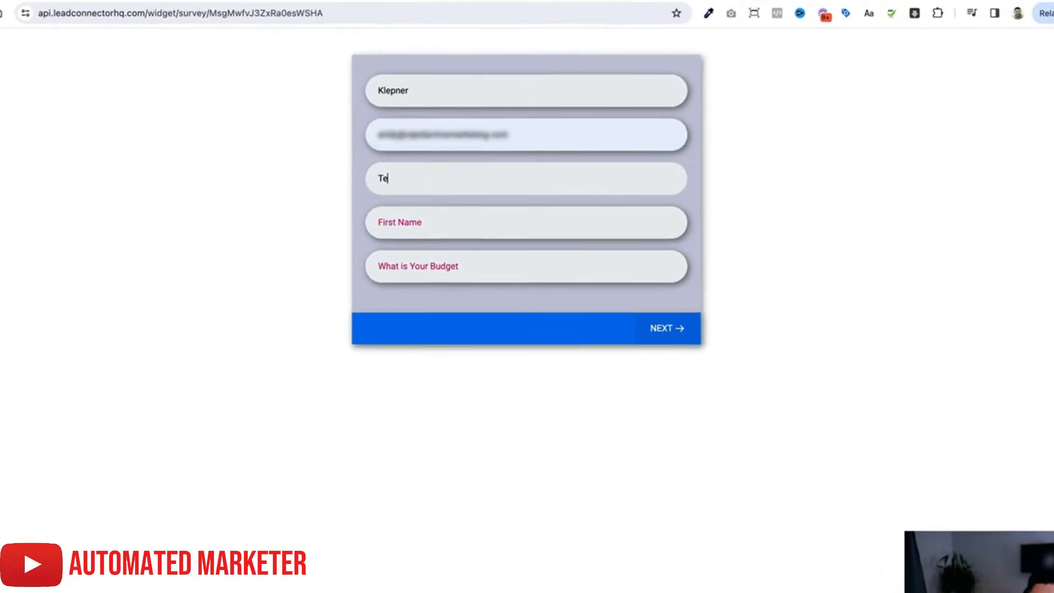
click(478, 232)
text(test)
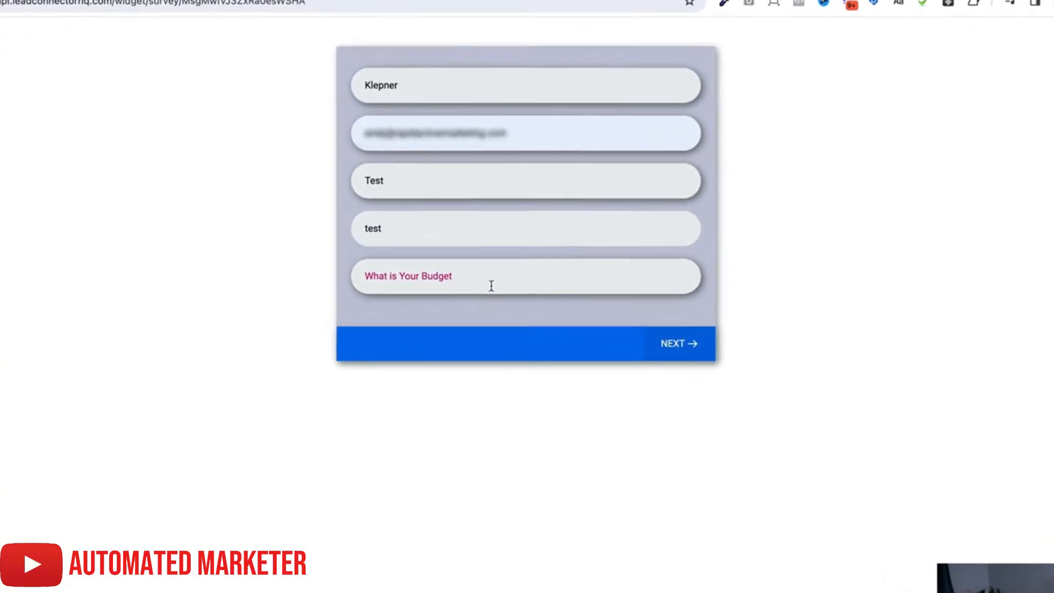
click(495, 277)
text(1234)
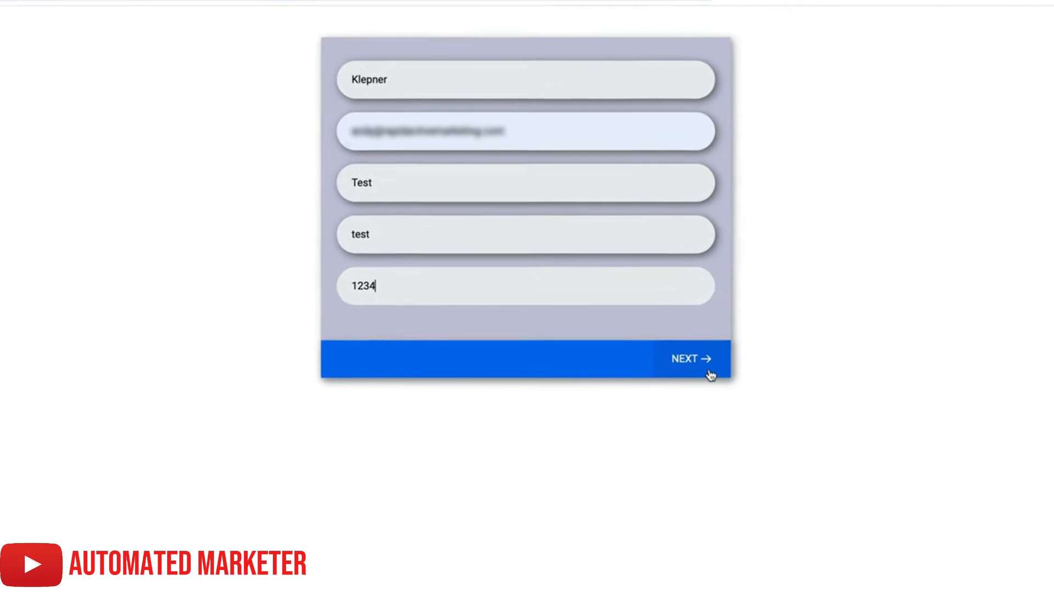
click(685, 350)
Check that Facebook leads to the Business Page slide and Twitter to the phone page
click(341, 99)
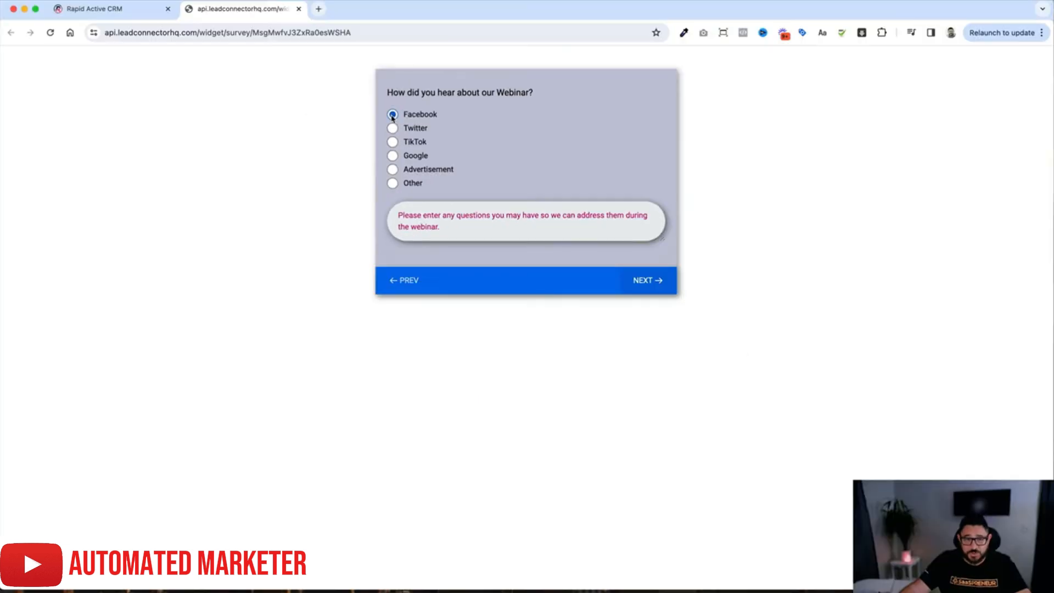
click(640, 280)
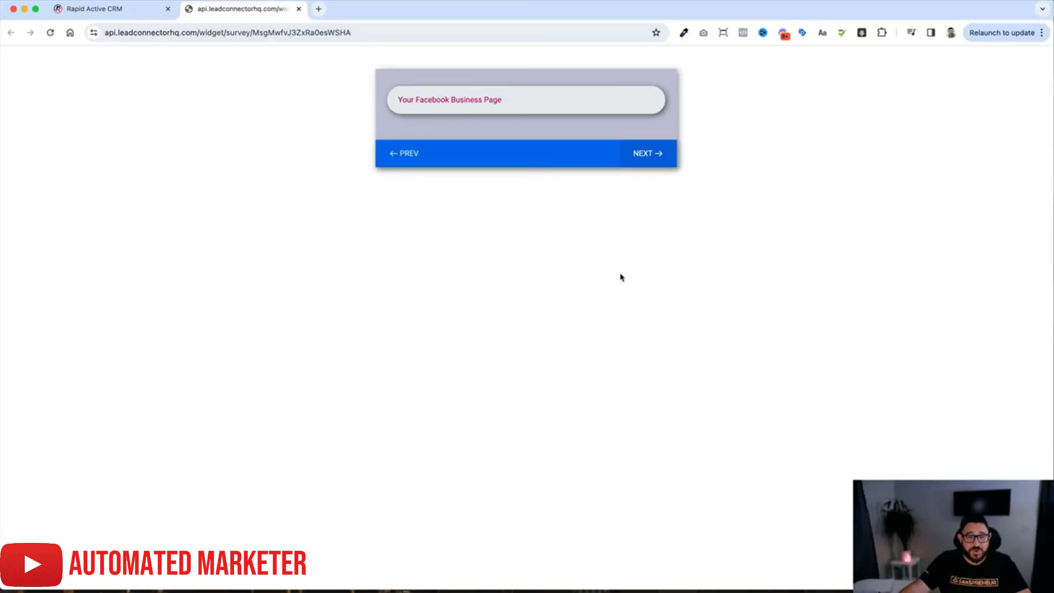
click(395, 153)
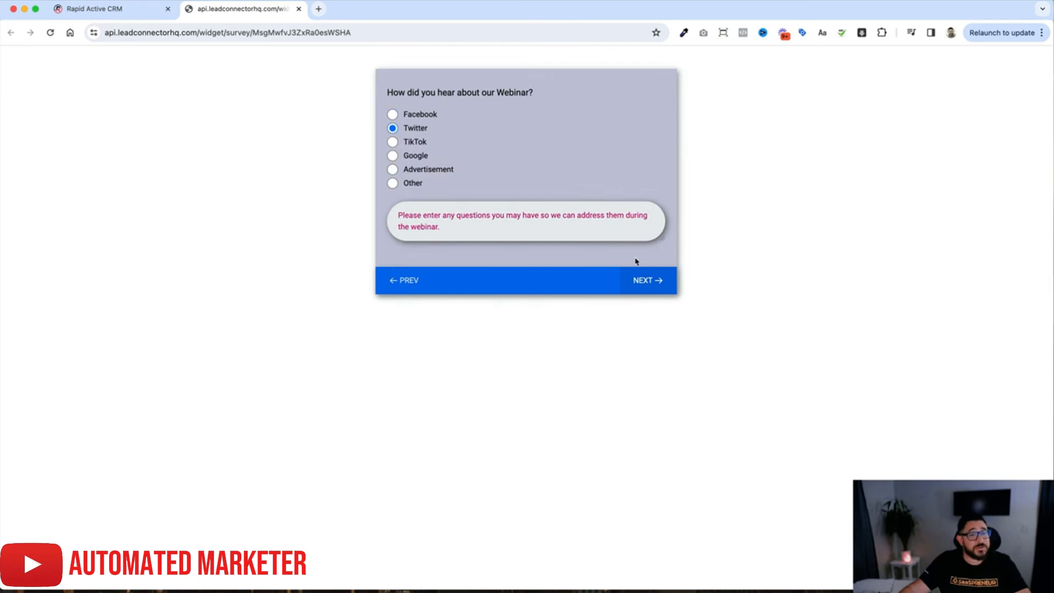
click(650, 277)
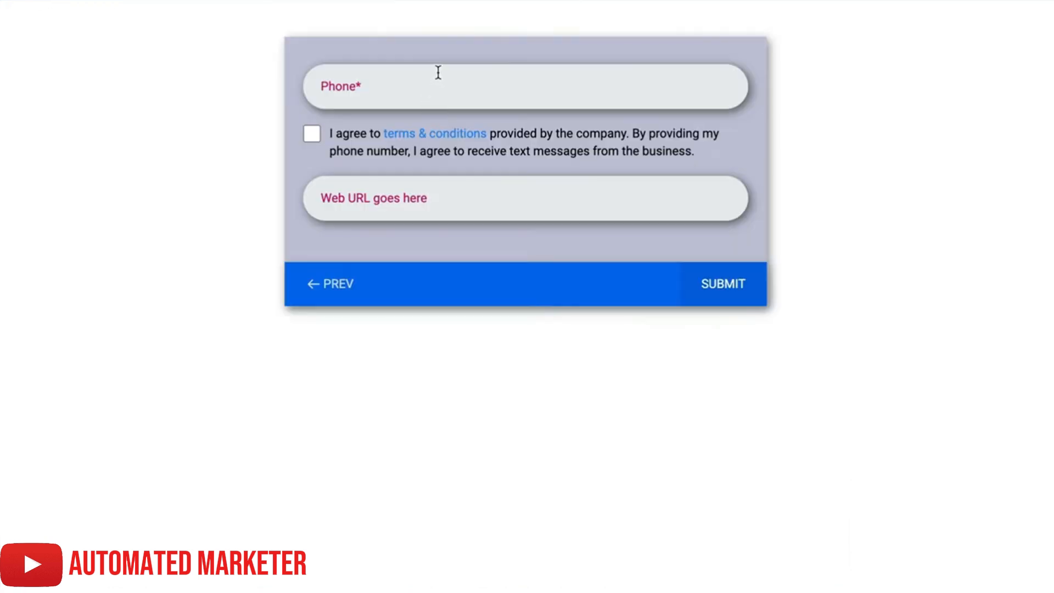